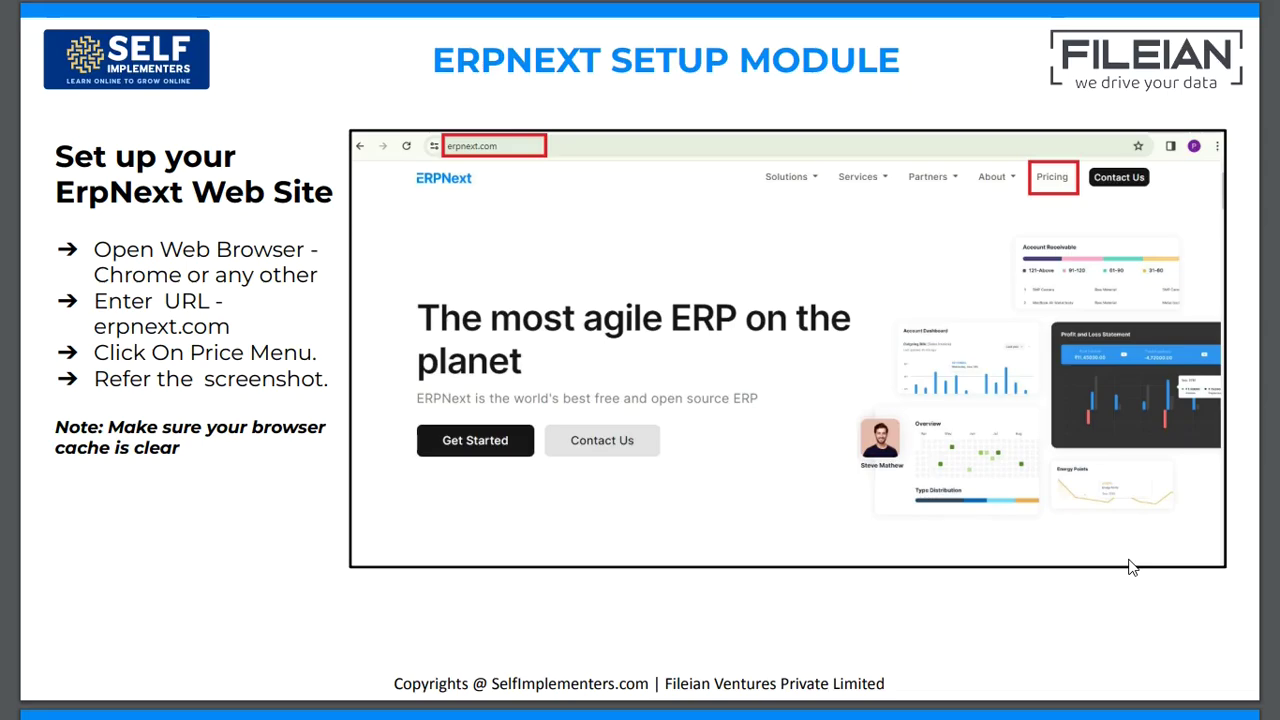
Advance through four ERPNext setup walkthrough slides, then switch to the Chrome browser.
click(1133, 568)
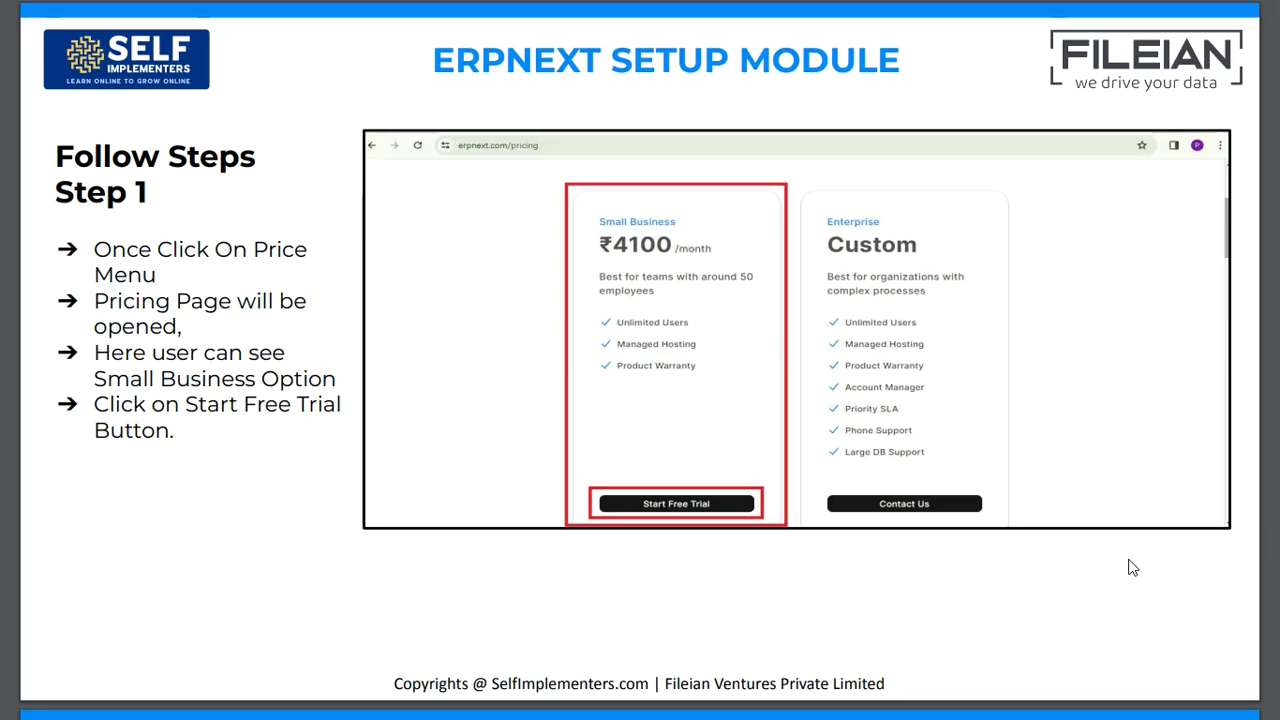
click(1133, 568)
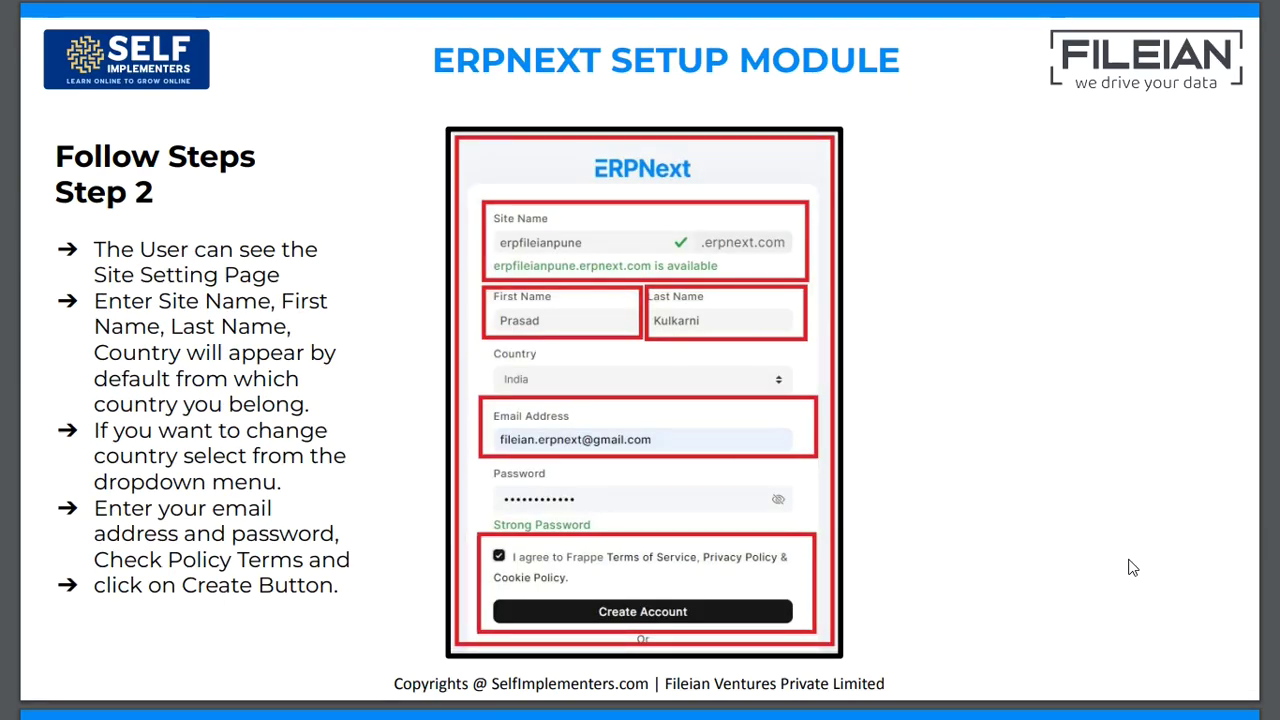
click(1133, 568)
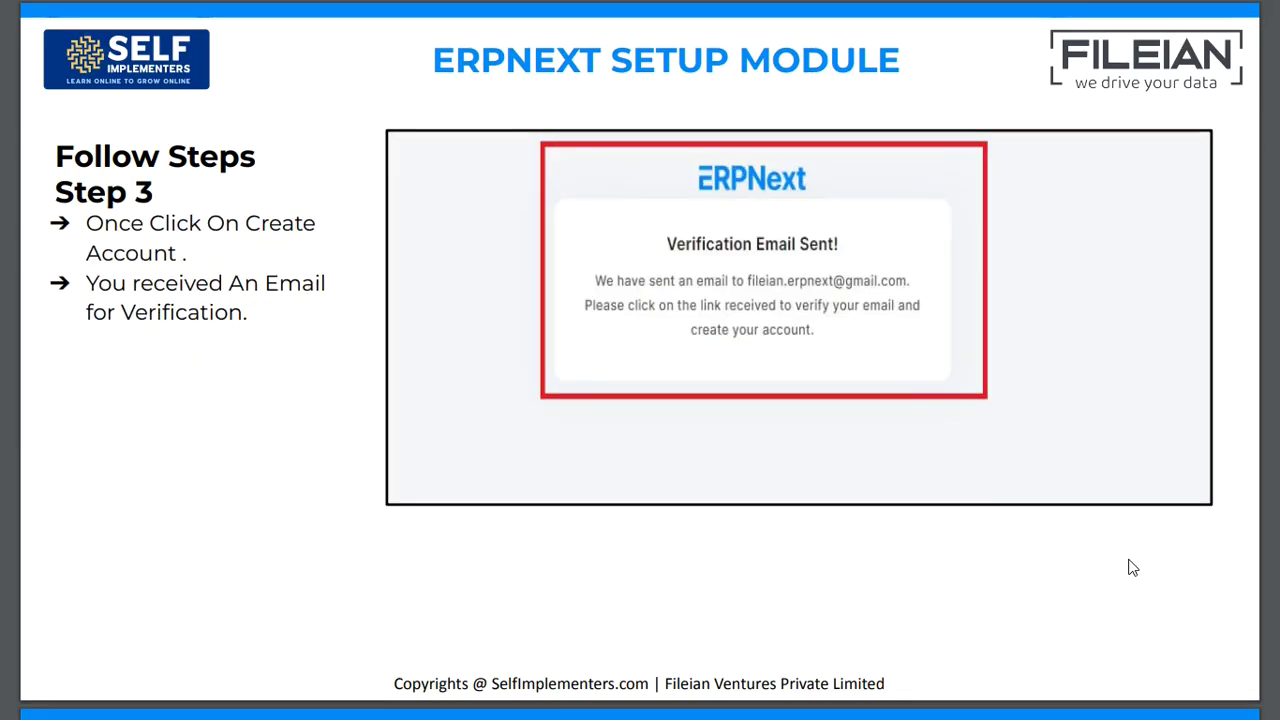
click(1133, 568)
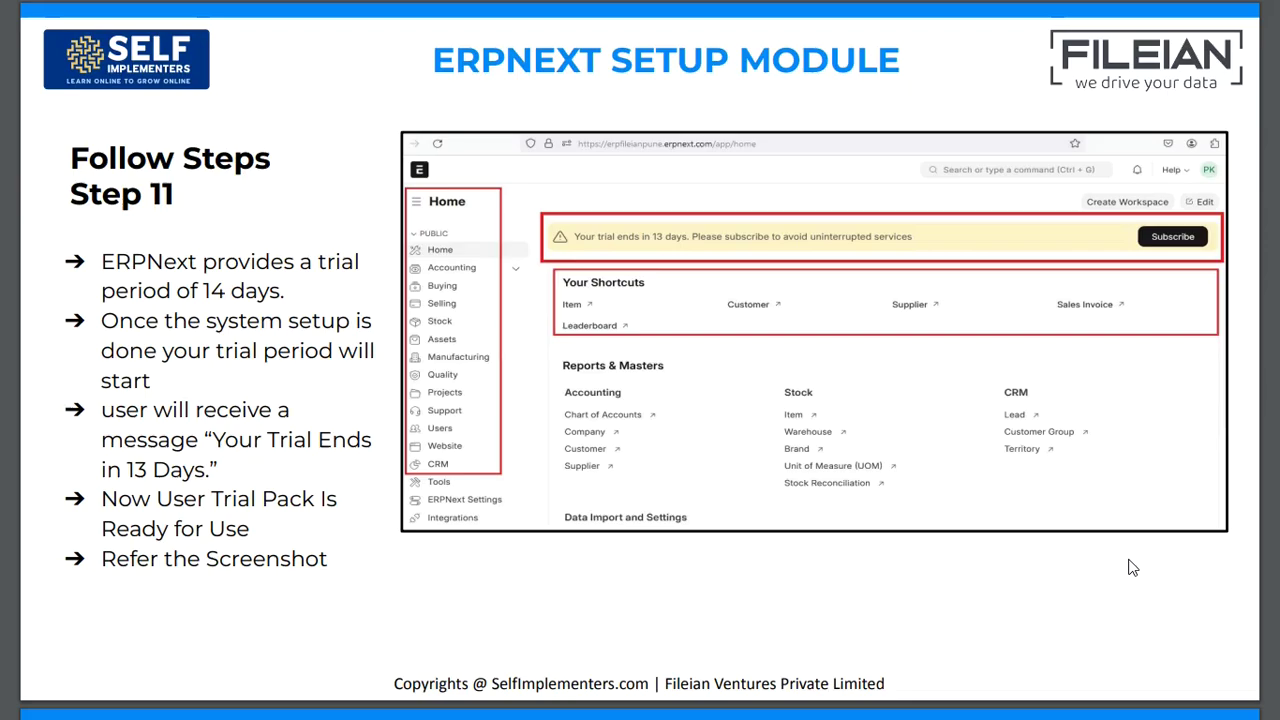
key(alt+Tab)
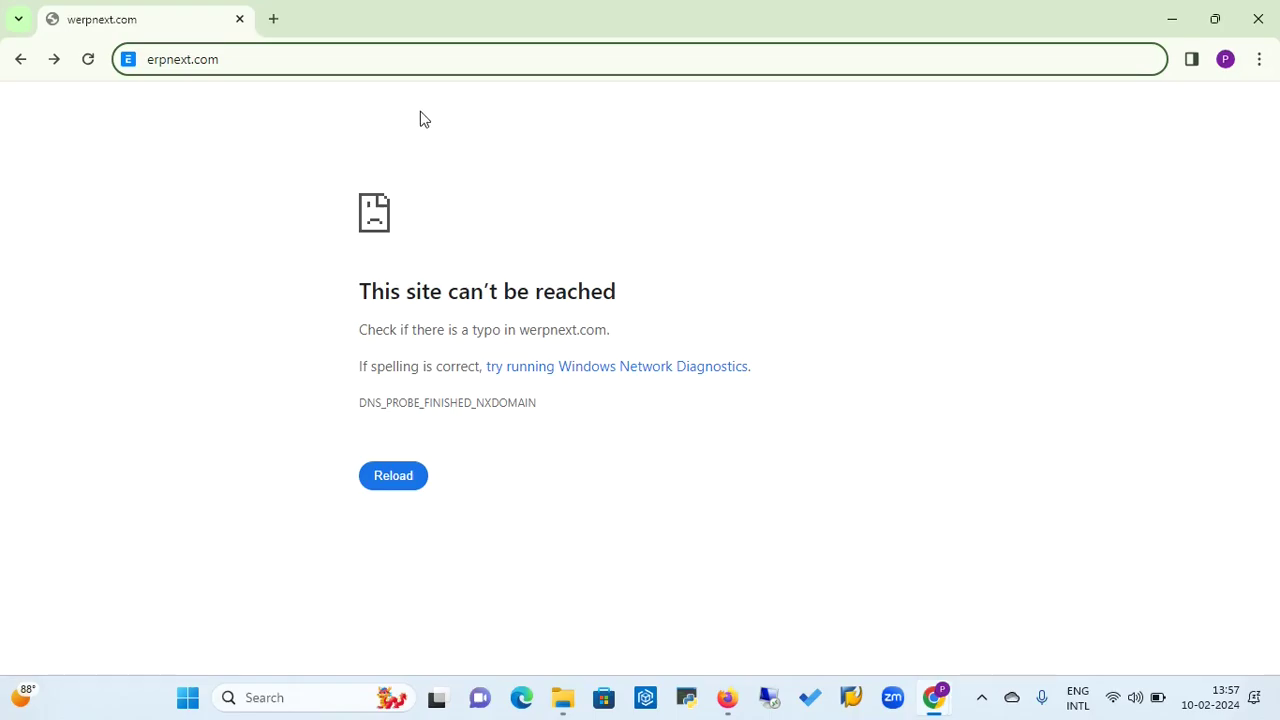
Load erpnext.com, go to the Pricing page and start the Small Business free trial.
key(Return)
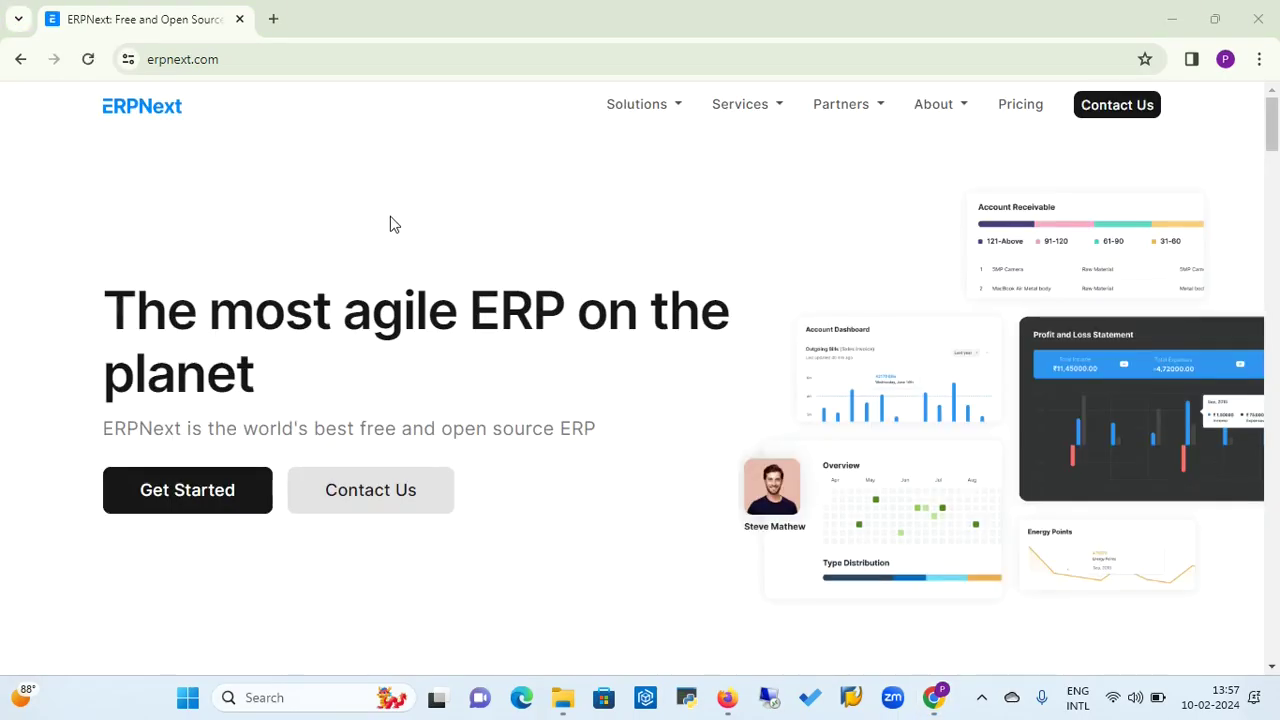
click(316, 58)
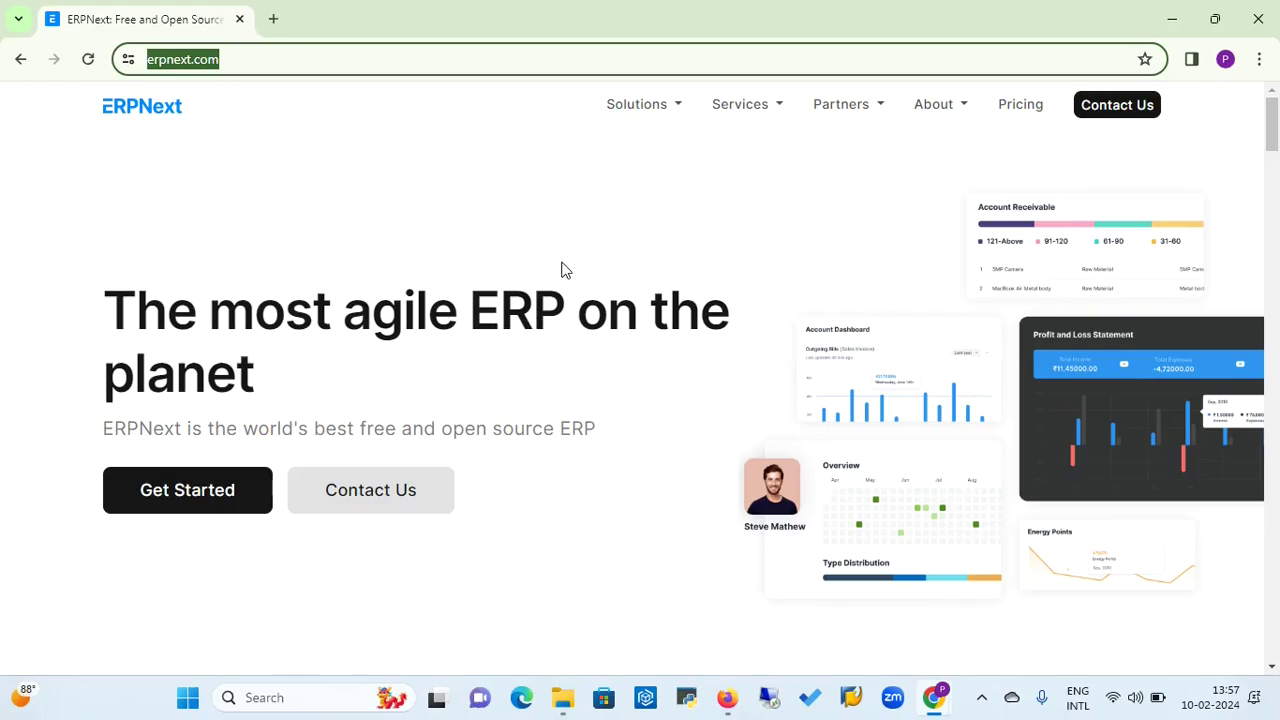
click(1025, 115)
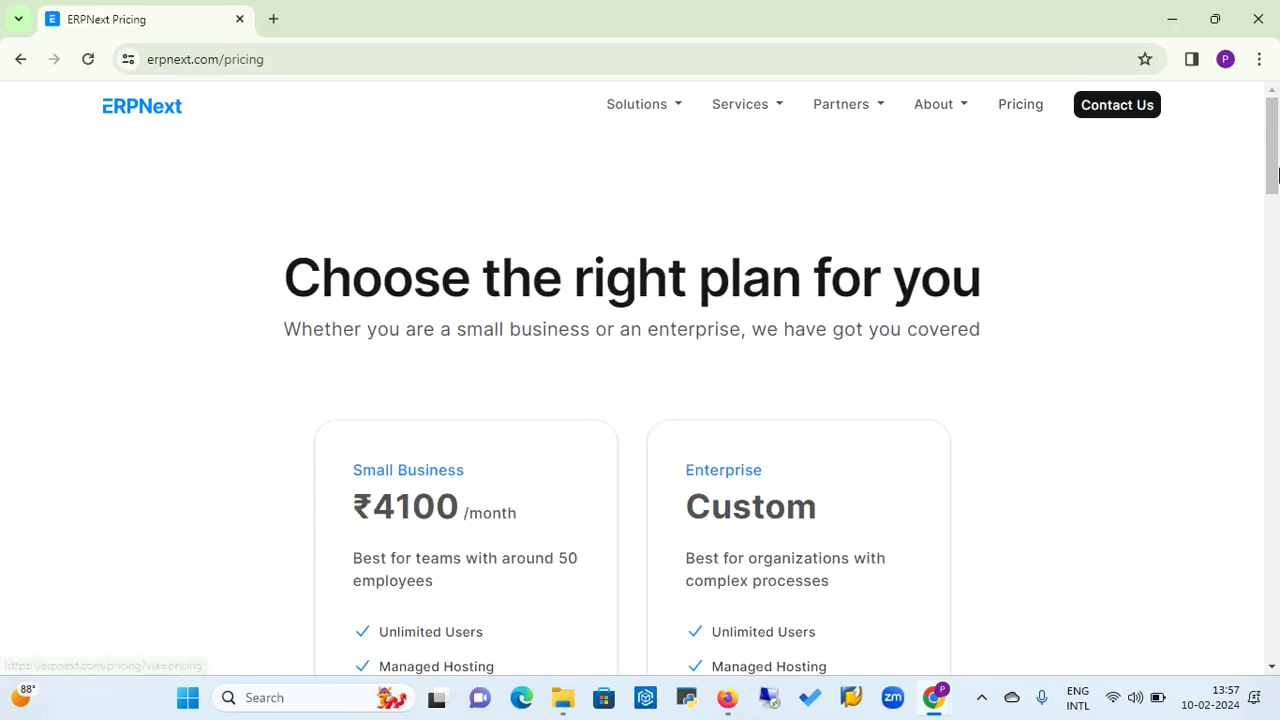
scroll(1273, 160, down, 4)
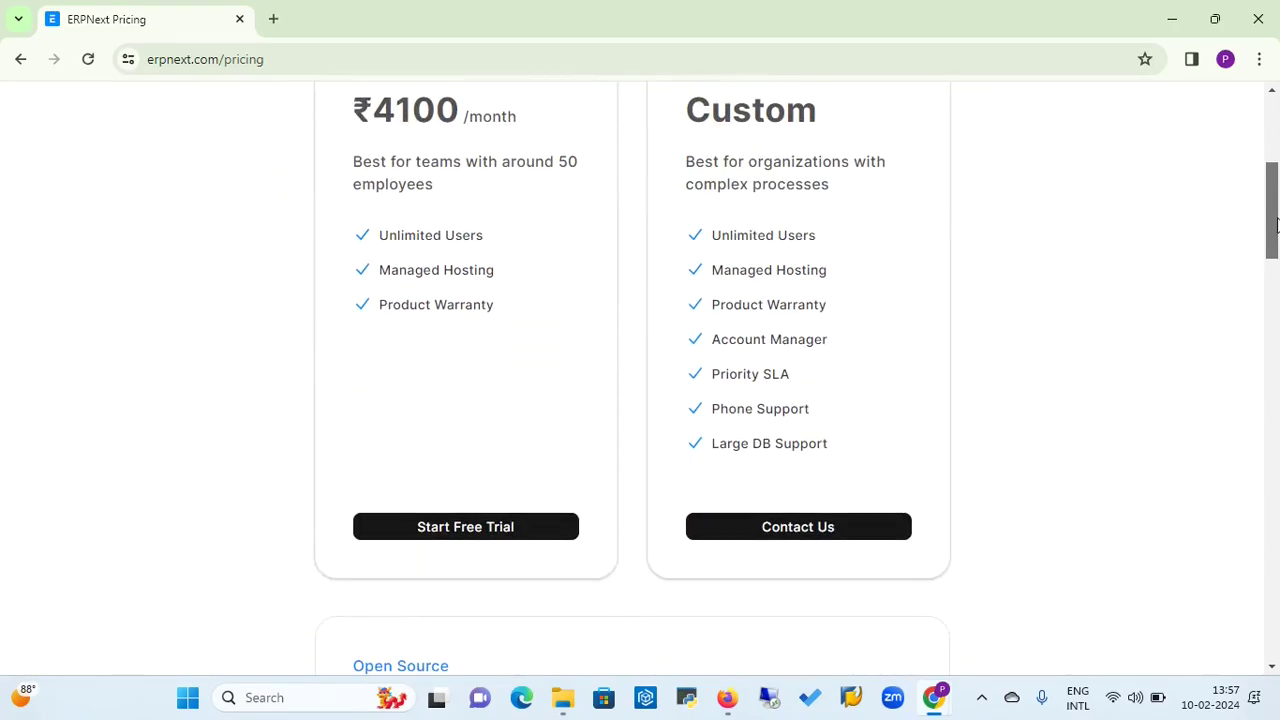
click(484, 532)
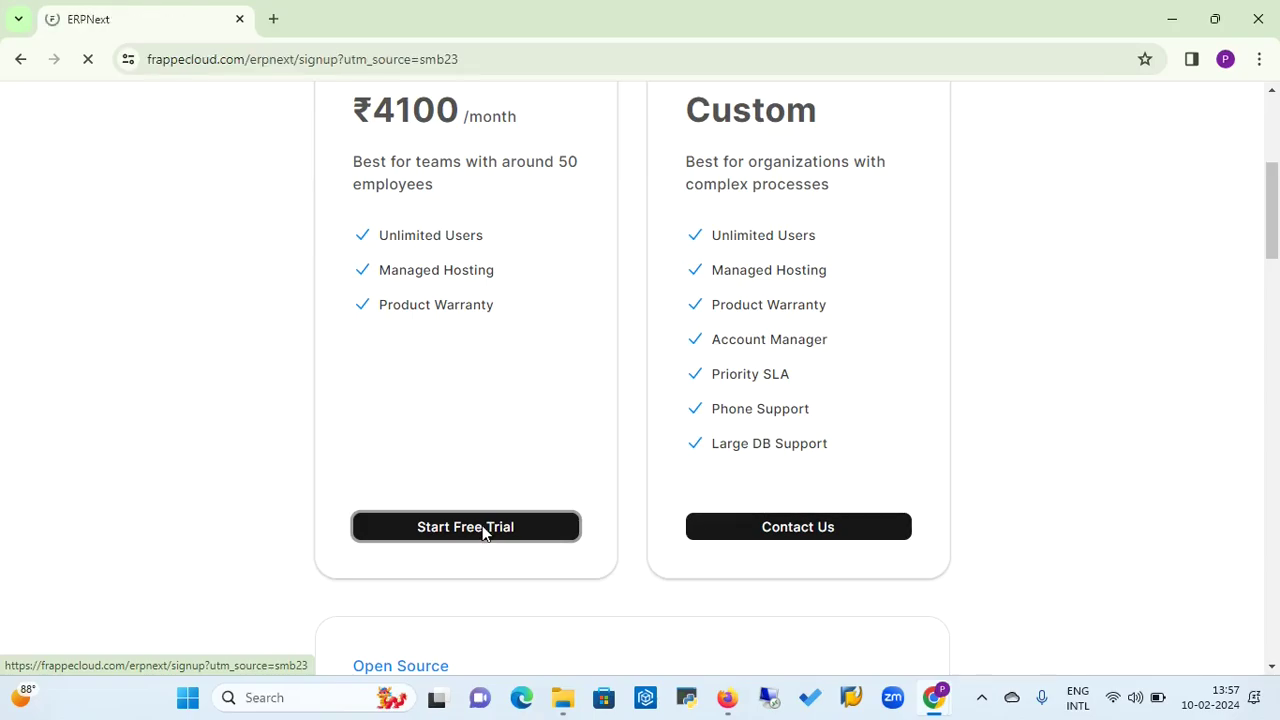
Enter site name punerp and autofill the first name, last name and e-mail from saved suggestions.
click(550, 210)
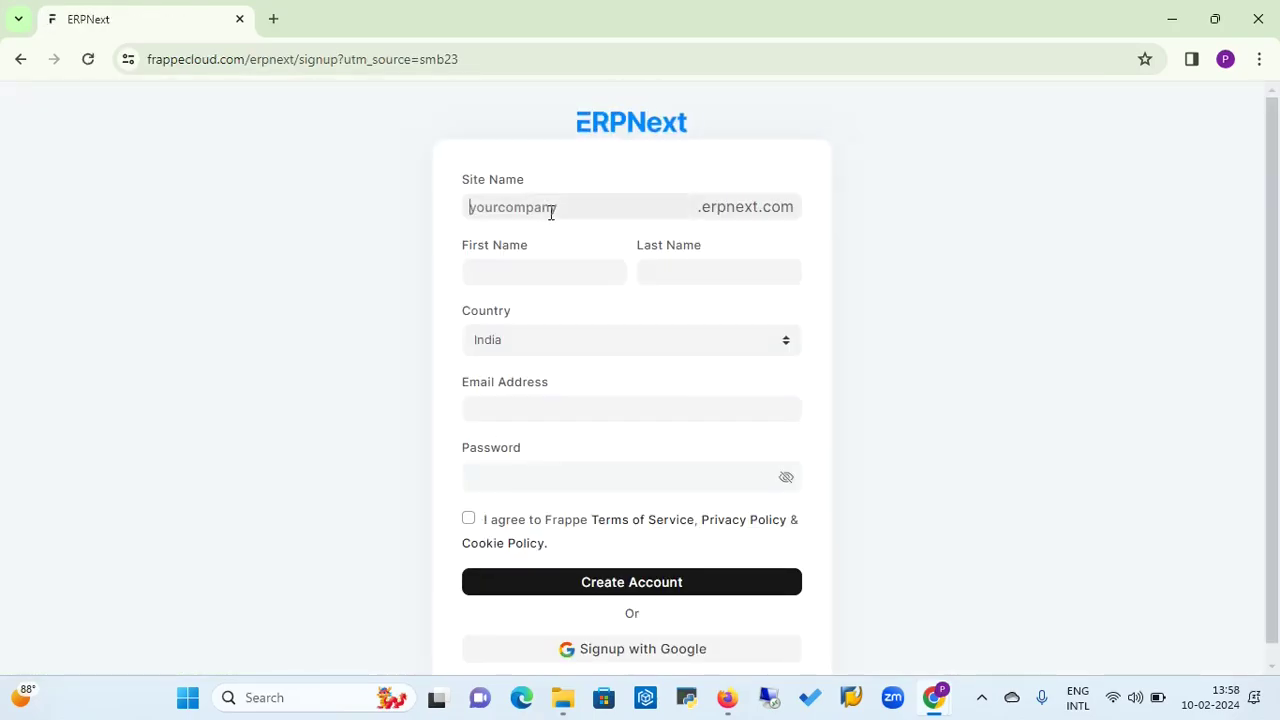
text(punerp)
click(517, 270)
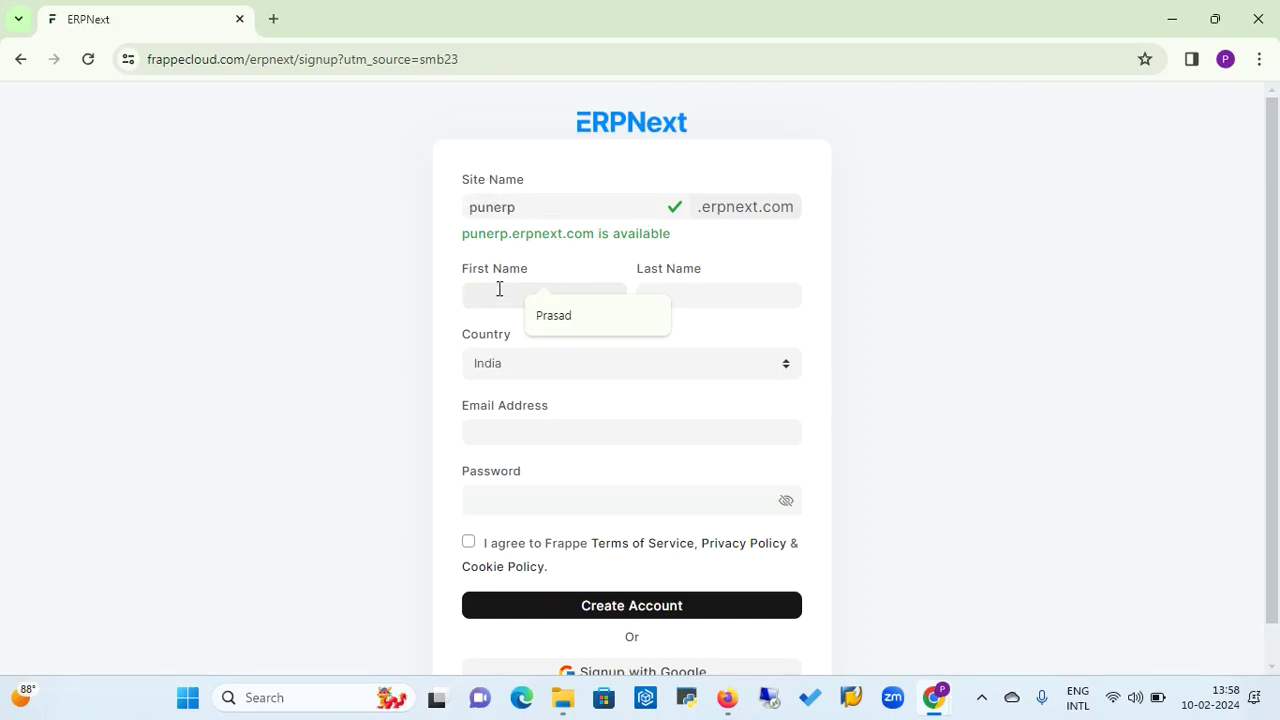
click(555, 317)
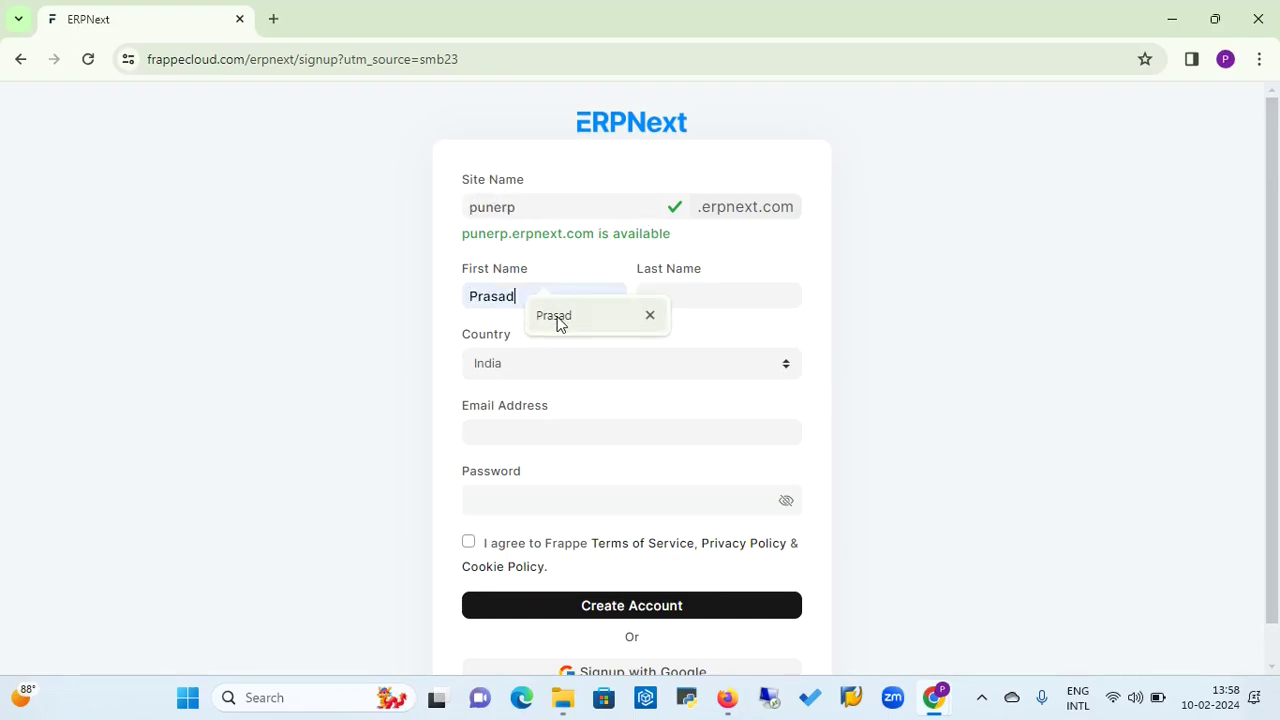
click(676, 305)
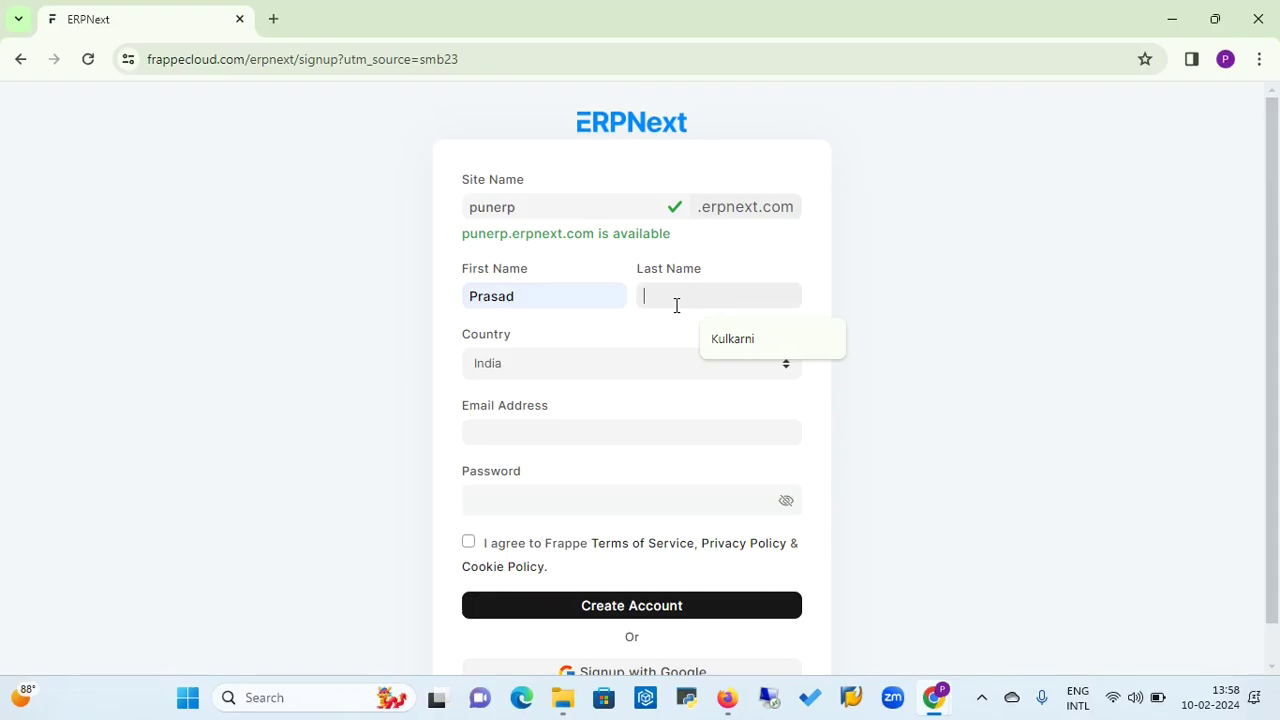
click(732, 338)
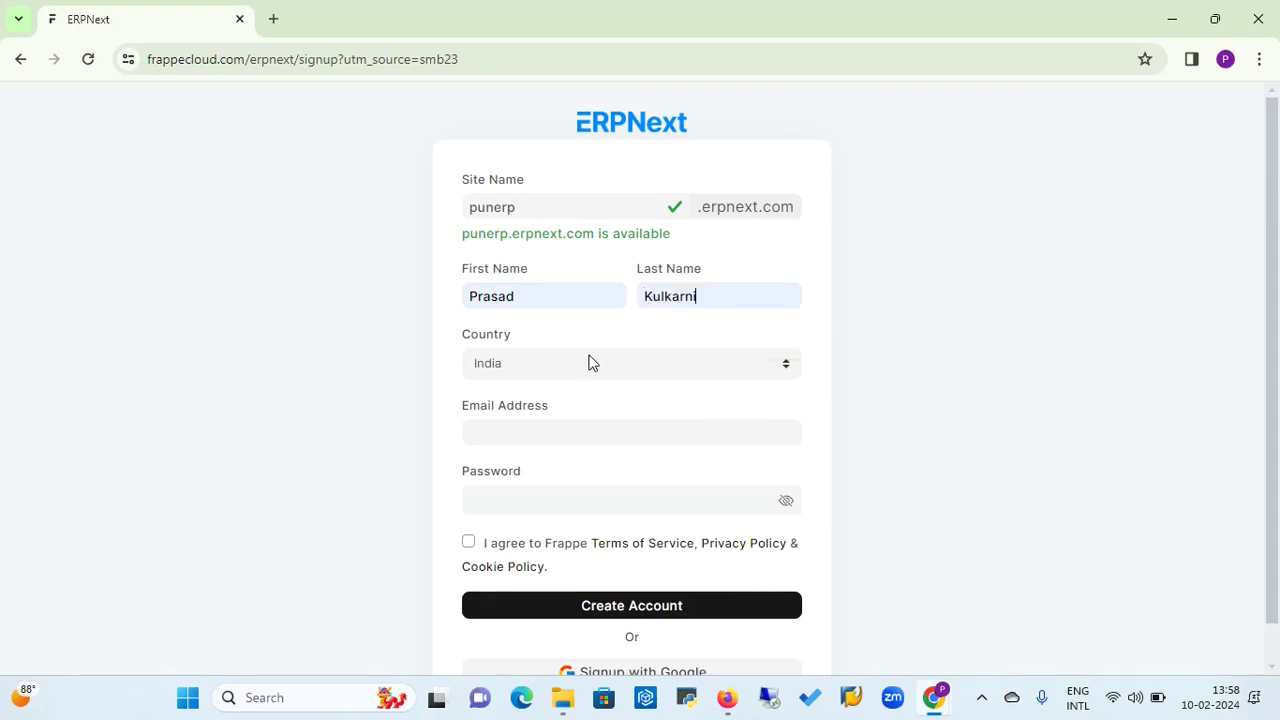
click(549, 437)
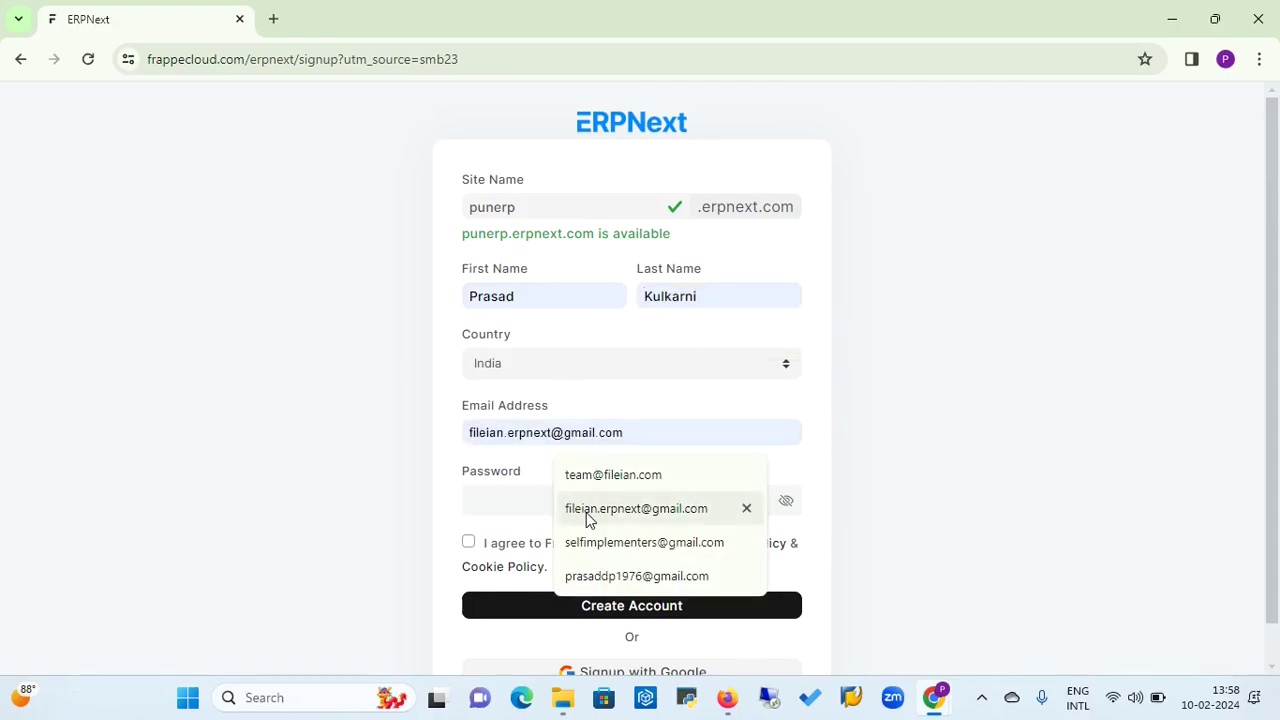
click(586, 510)
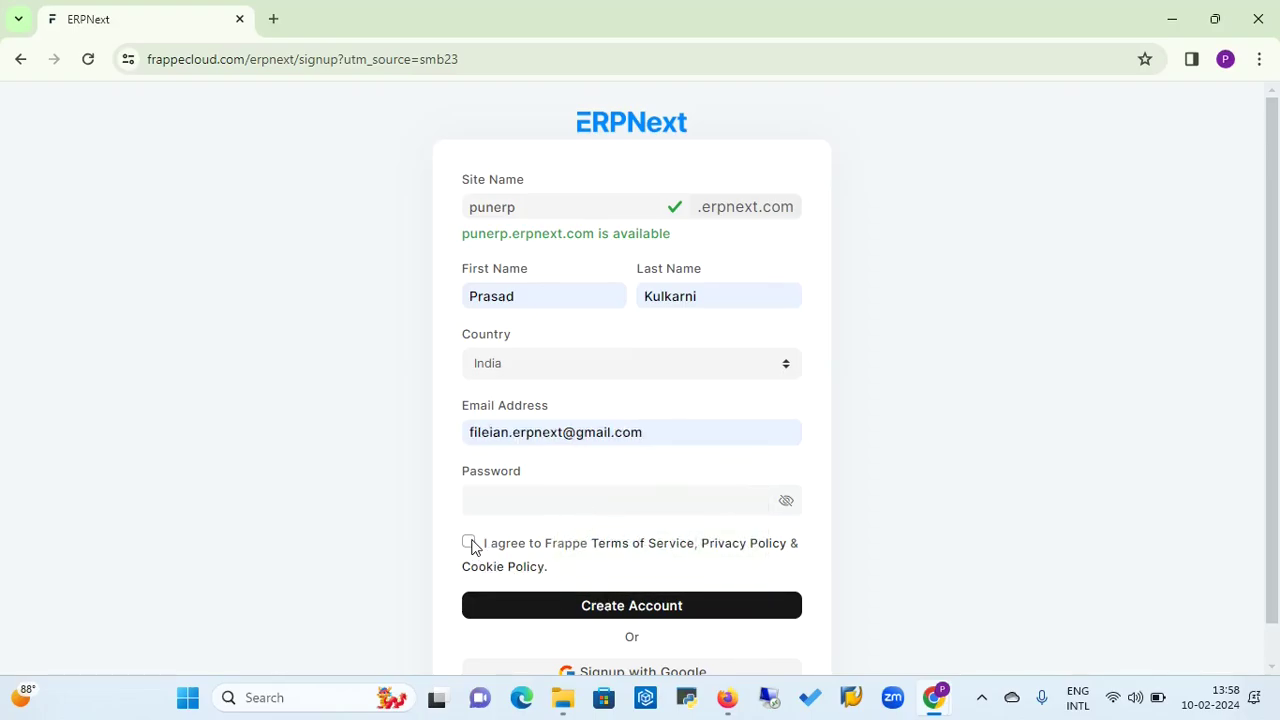
Type the account password into the signup form's Password field.
click(515, 498)
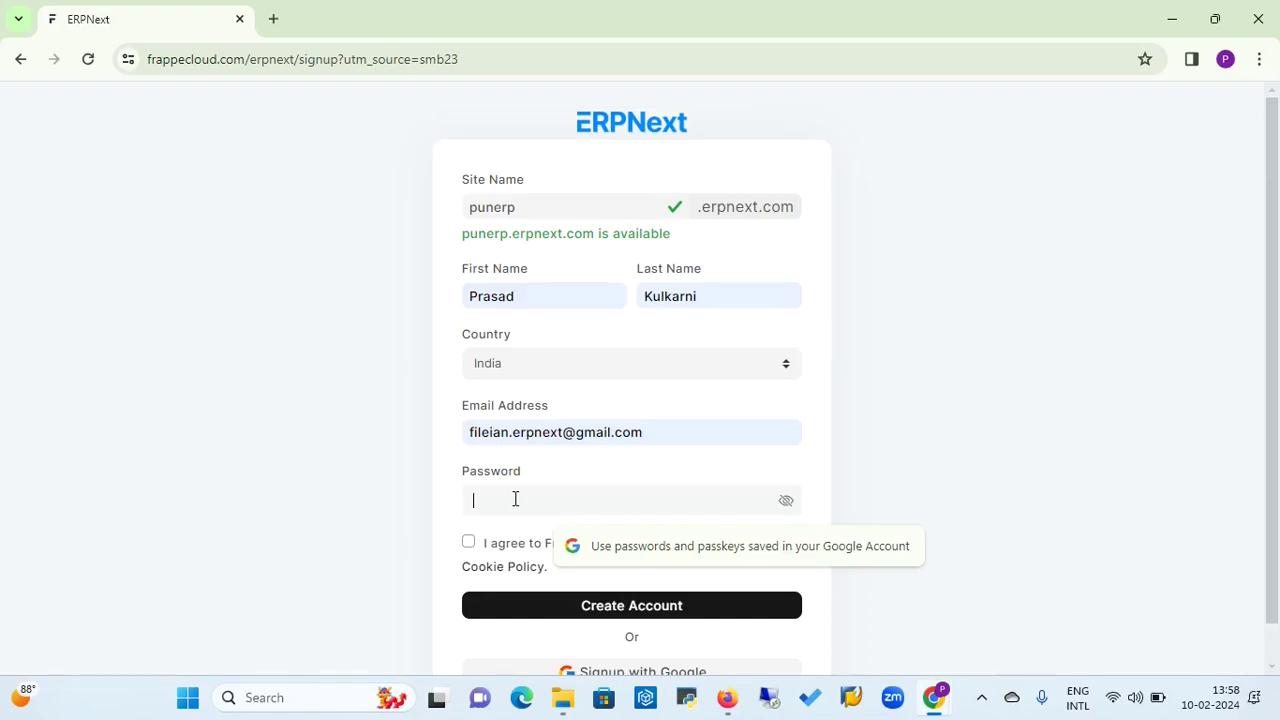
text(••••)
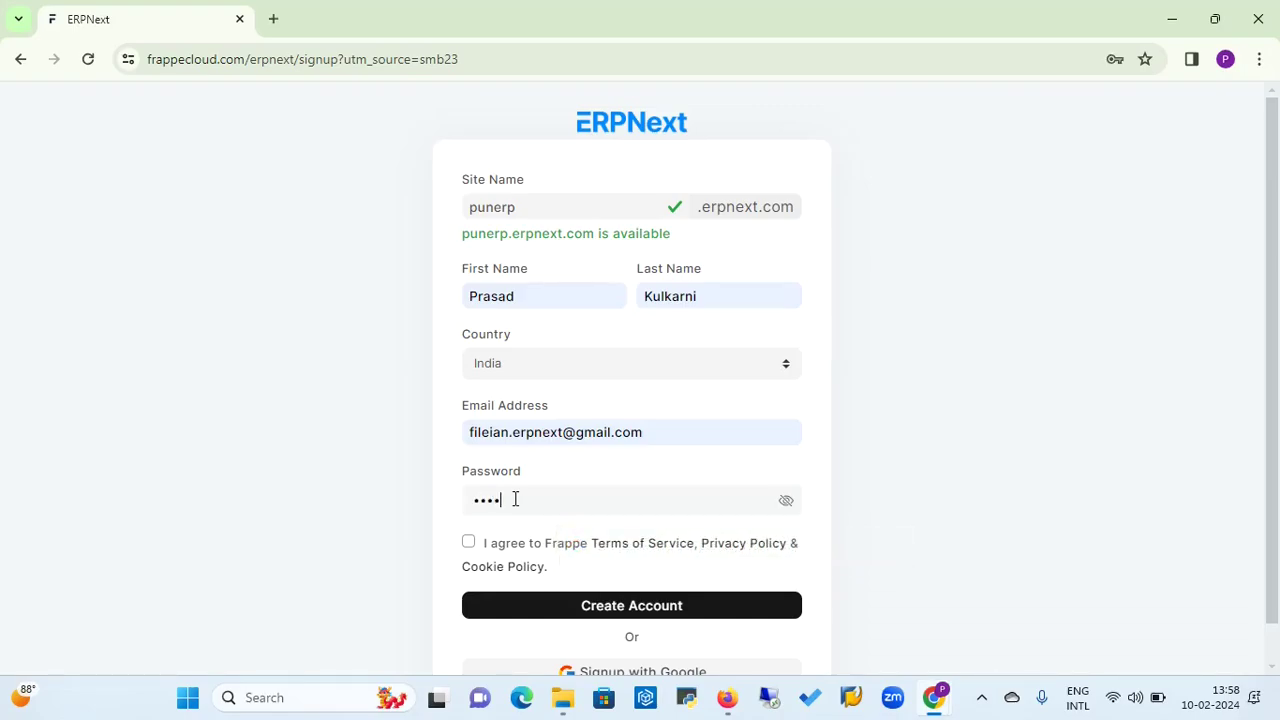
key(BackSpace)
key(BackSpace)
key(BackSpace)
key(BackSpace)
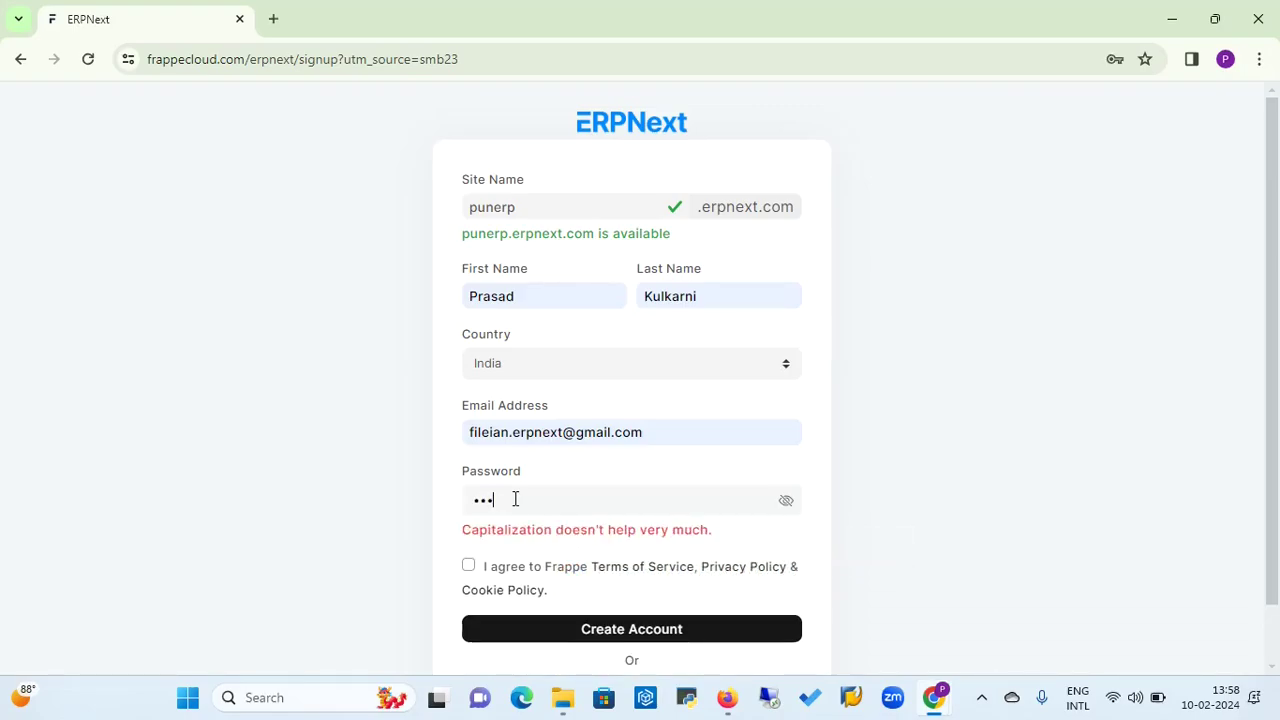
text(•)
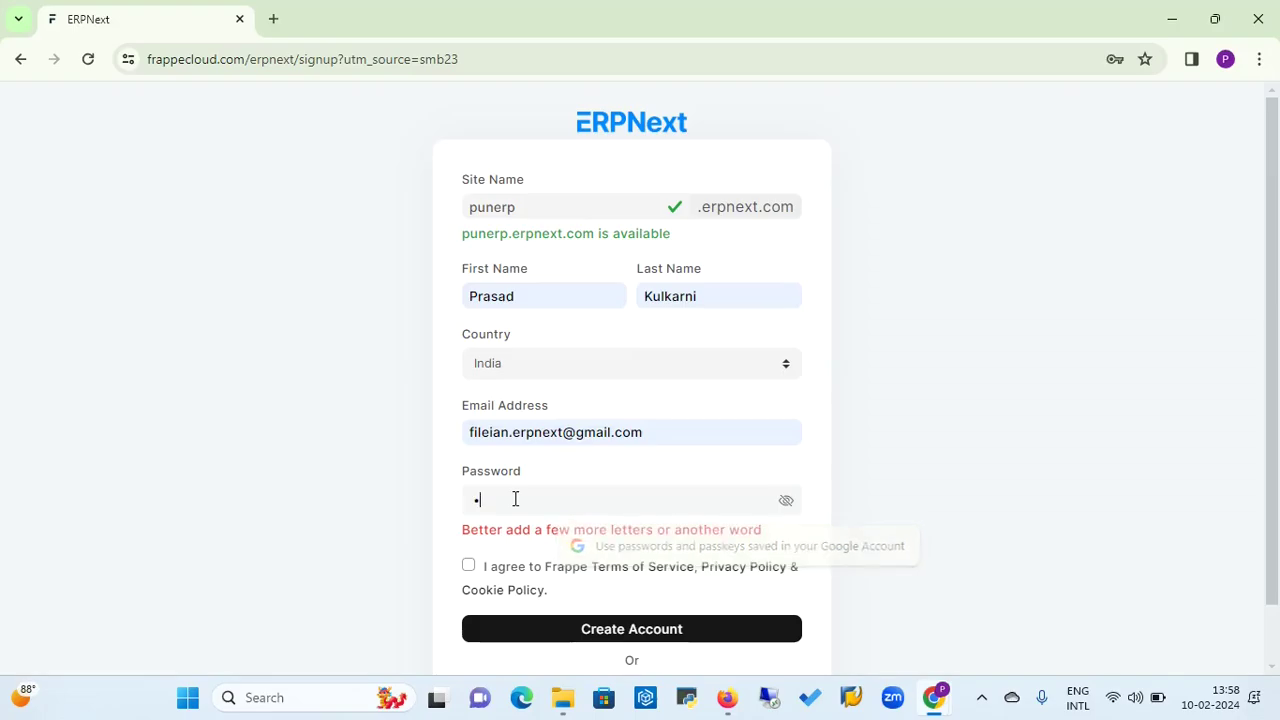
text(•••)
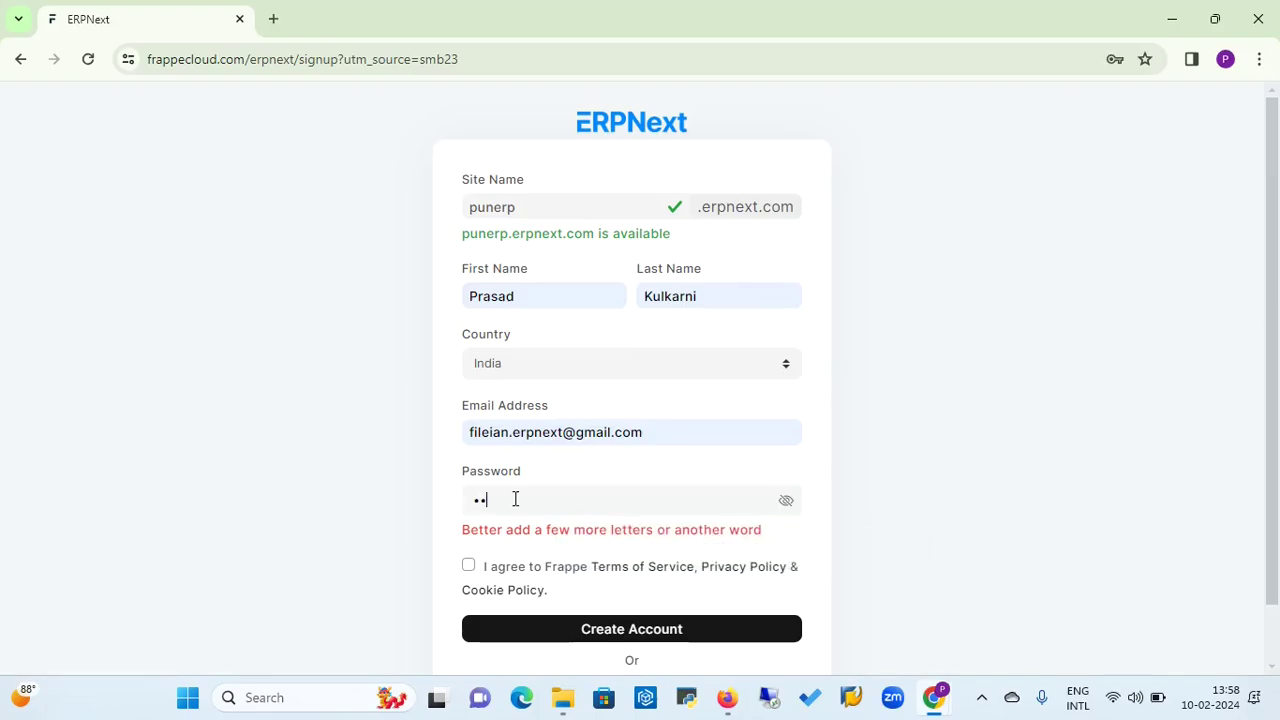
text(•)
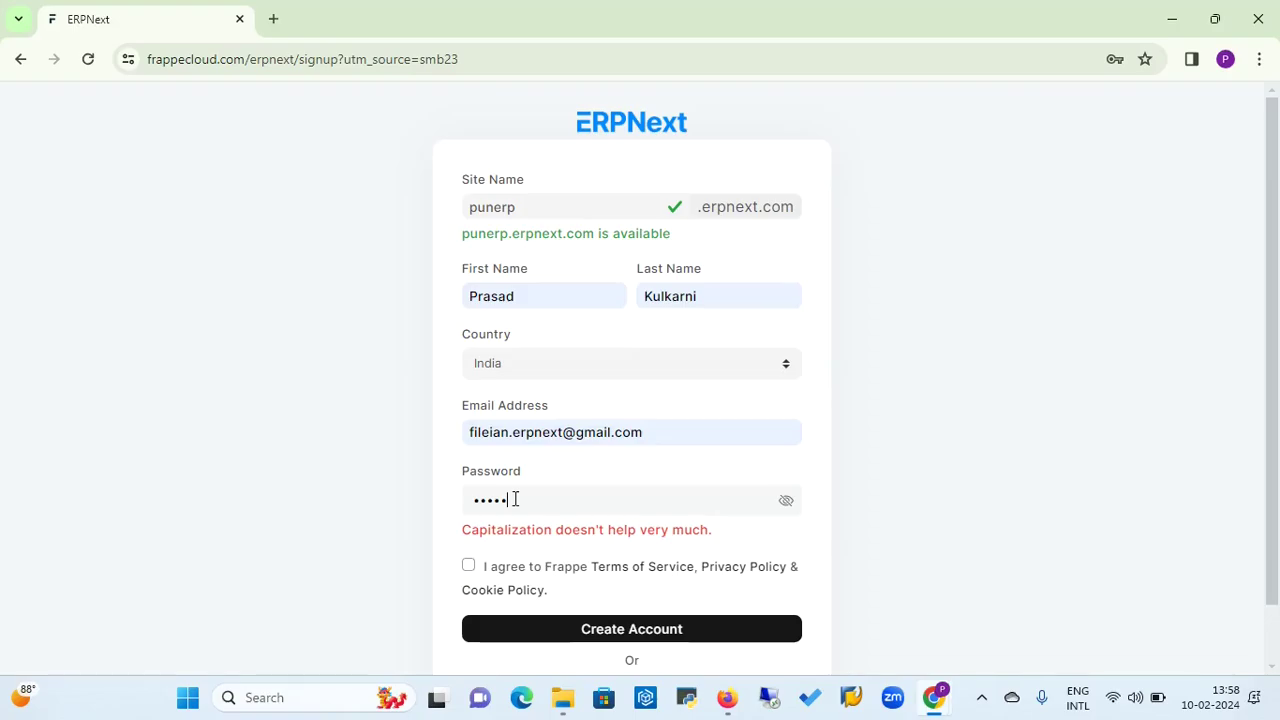
text(••••••••••)
Accept the Frappe Terms of Service and create the account.
click(469, 566)
click(610, 637)
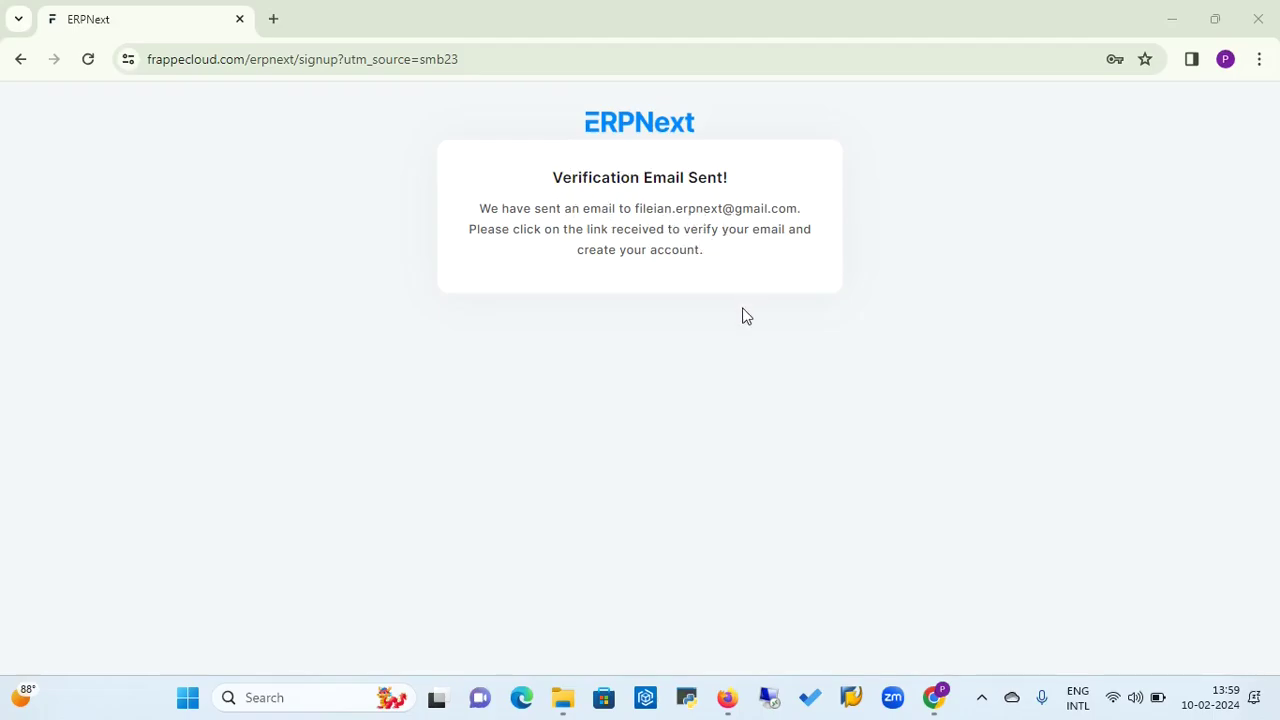
Open the 'Verify your email for Frappe' message in the Gmail inbox.
click(727, 697)
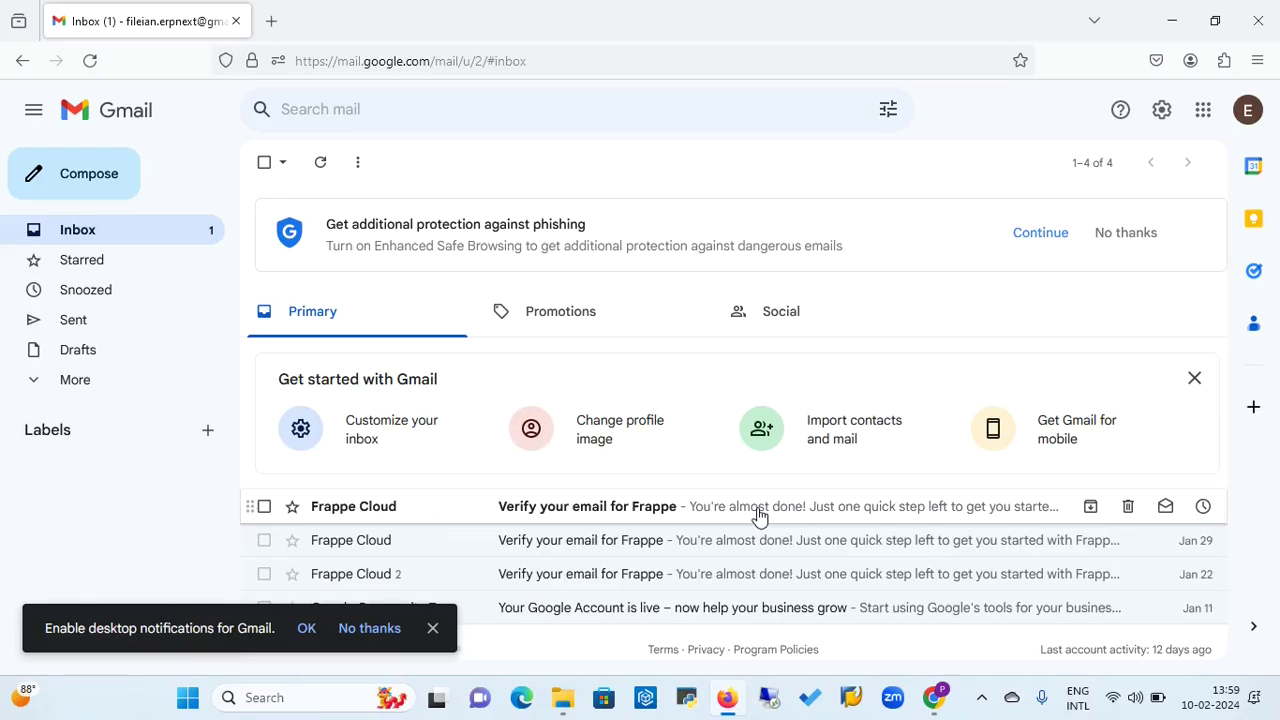
click(758, 515)
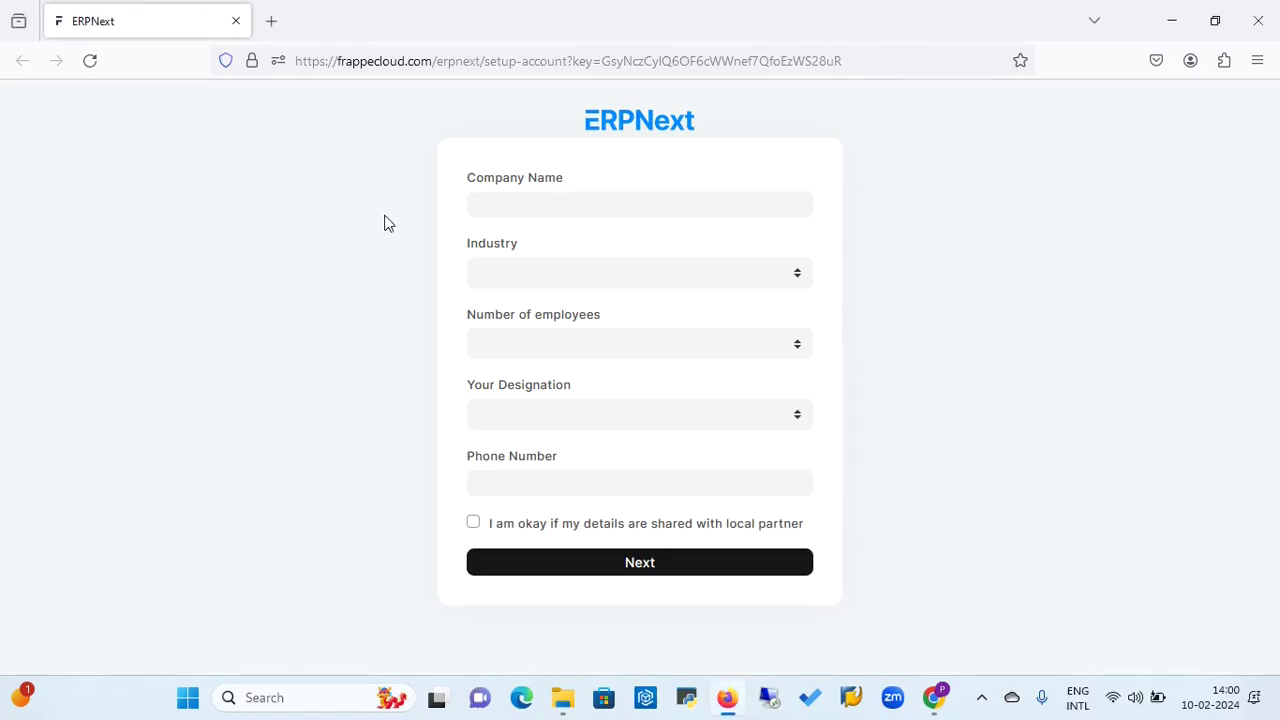
Autofill the company name and choose Services industry, 1 - 10 employees, IT/System manager designation.
click(520, 199)
text(F)
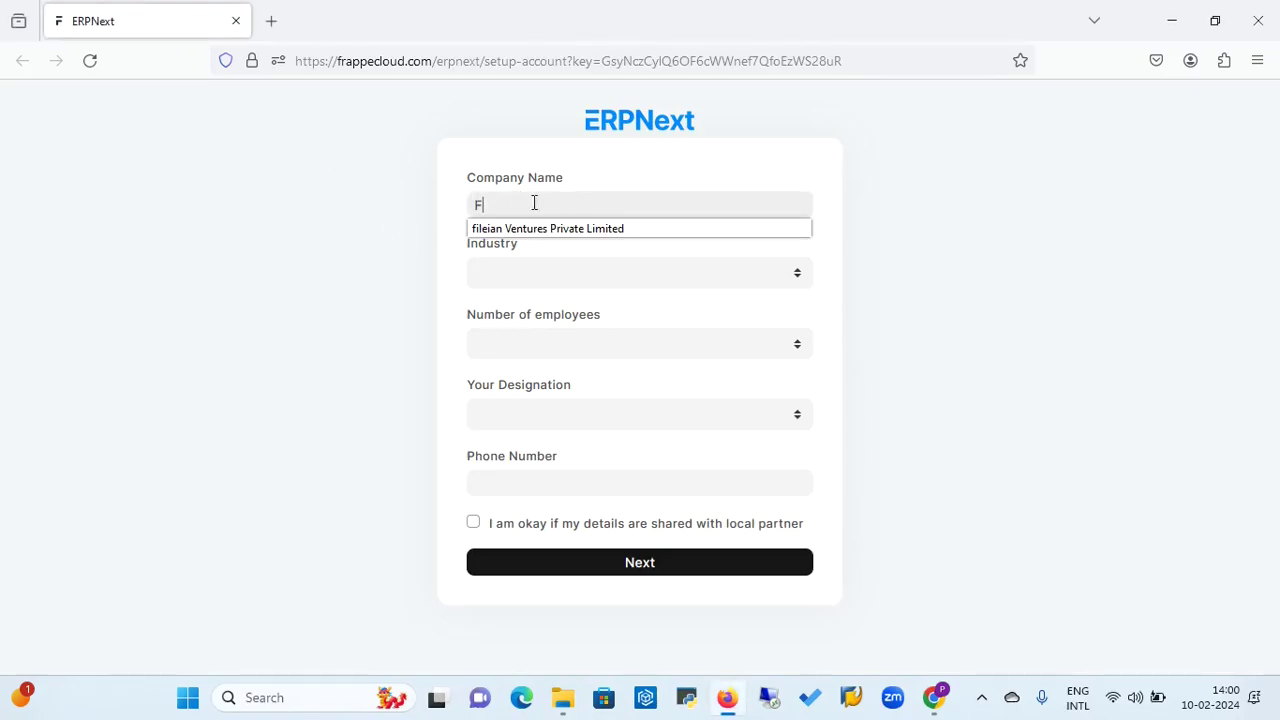
click(577, 229)
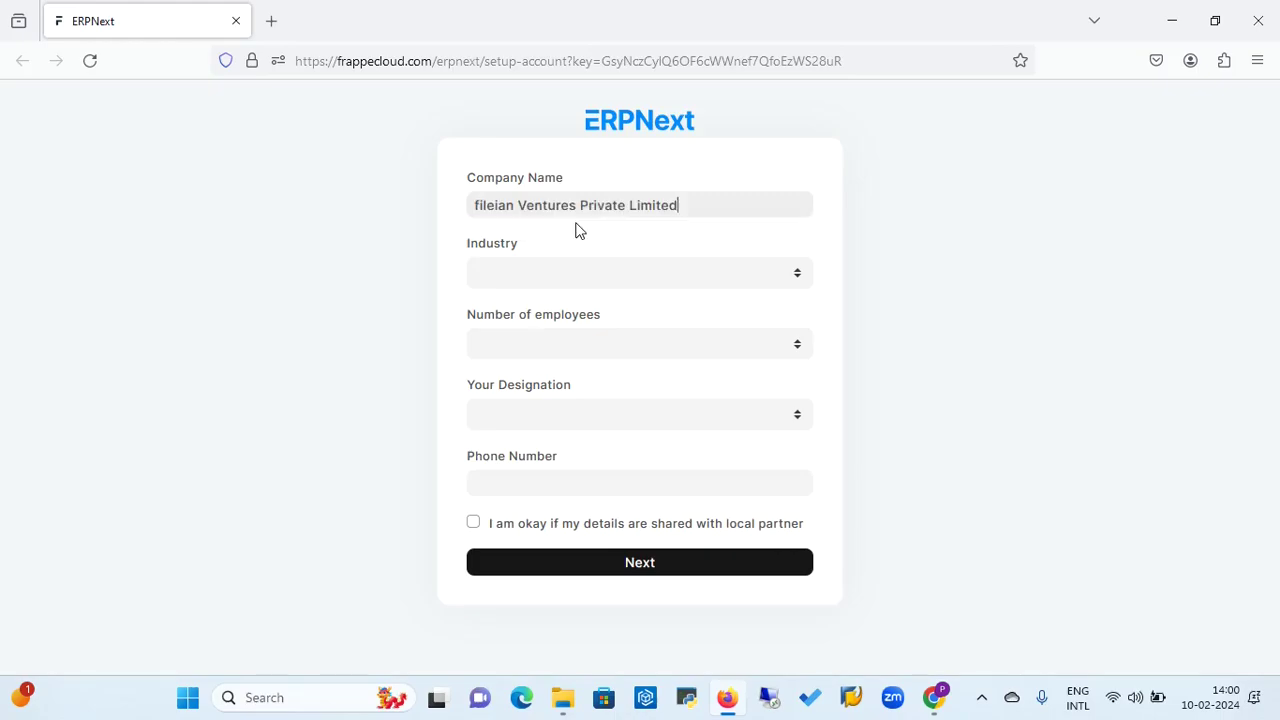
click(563, 283)
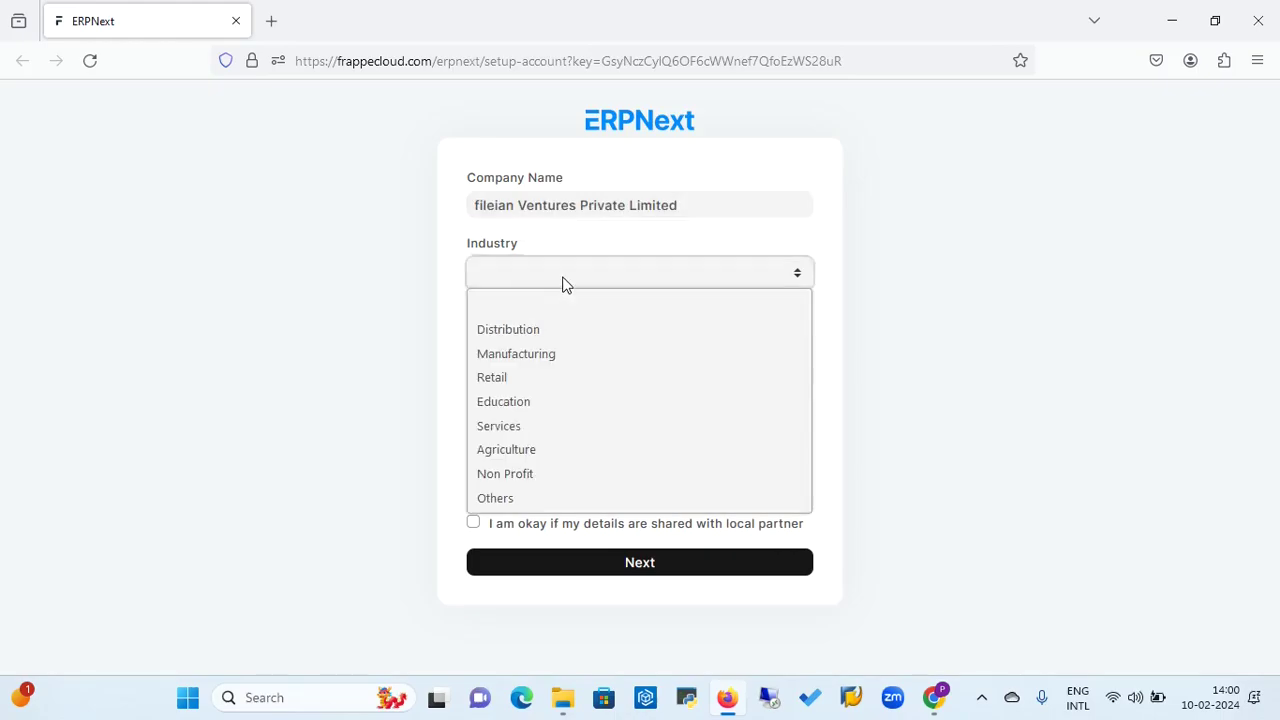
click(522, 426)
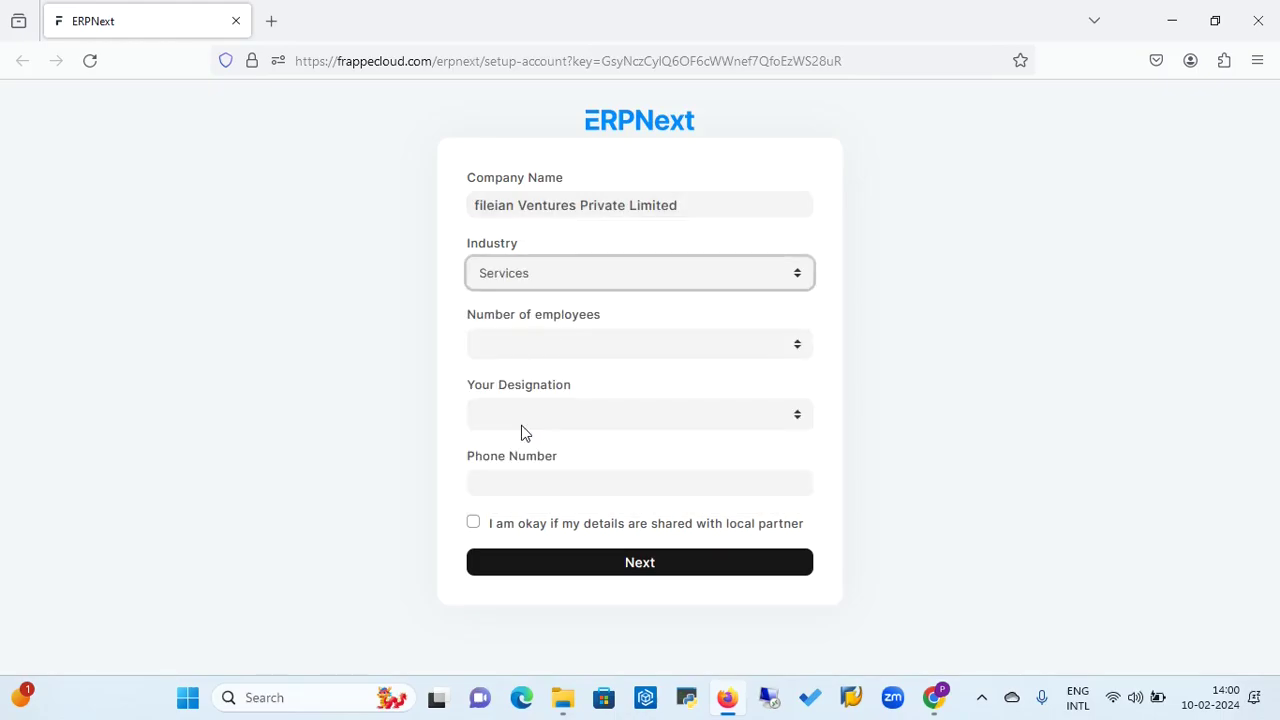
click(608, 344)
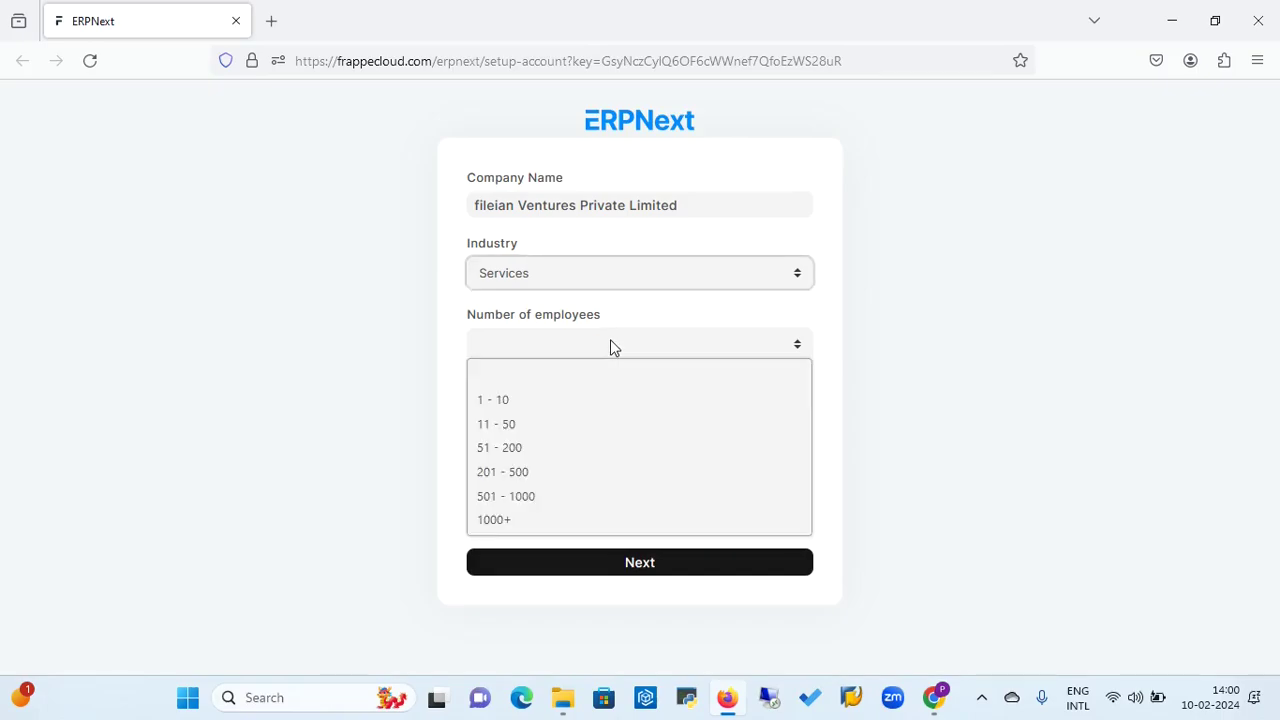
click(537, 401)
click(549, 413)
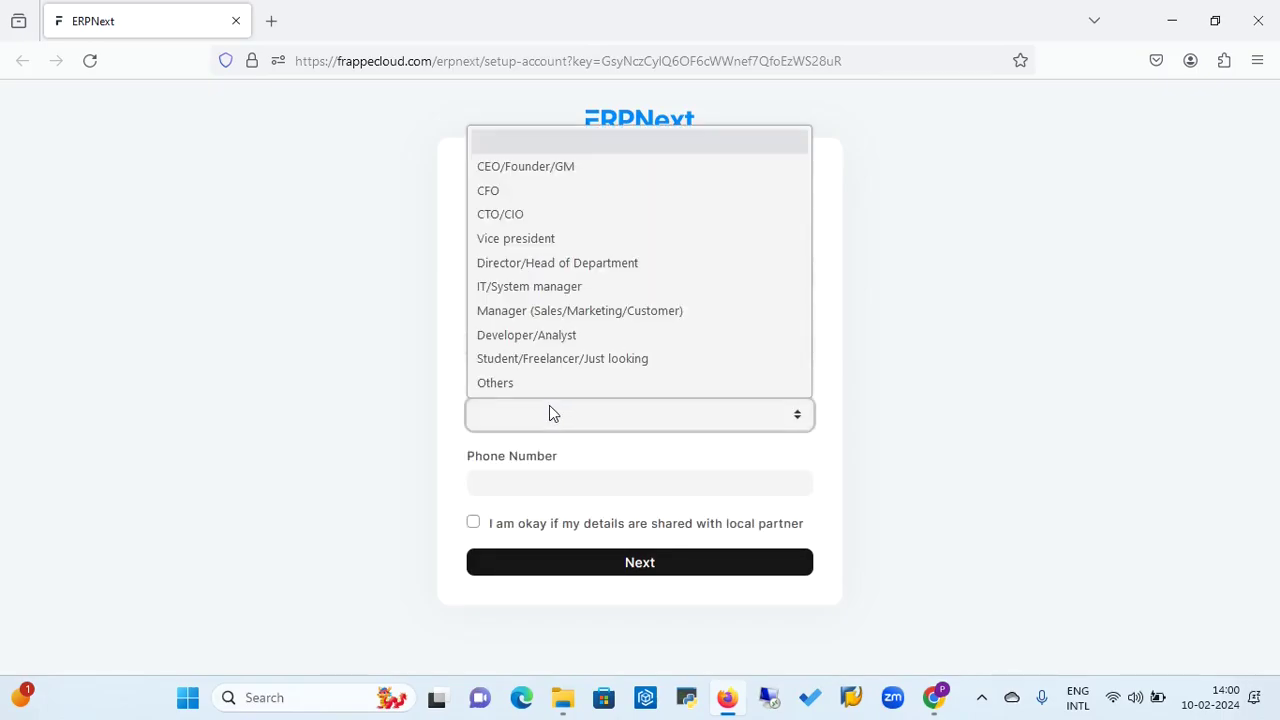
click(562, 292)
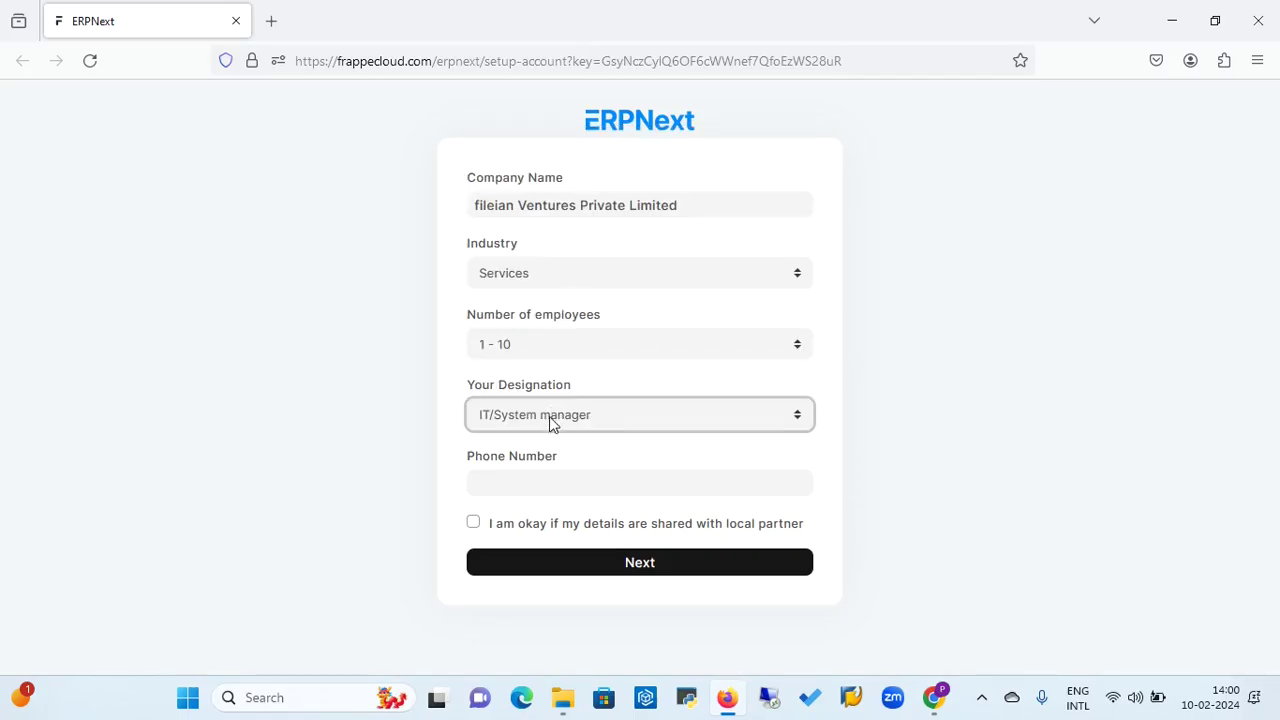
click(521, 482)
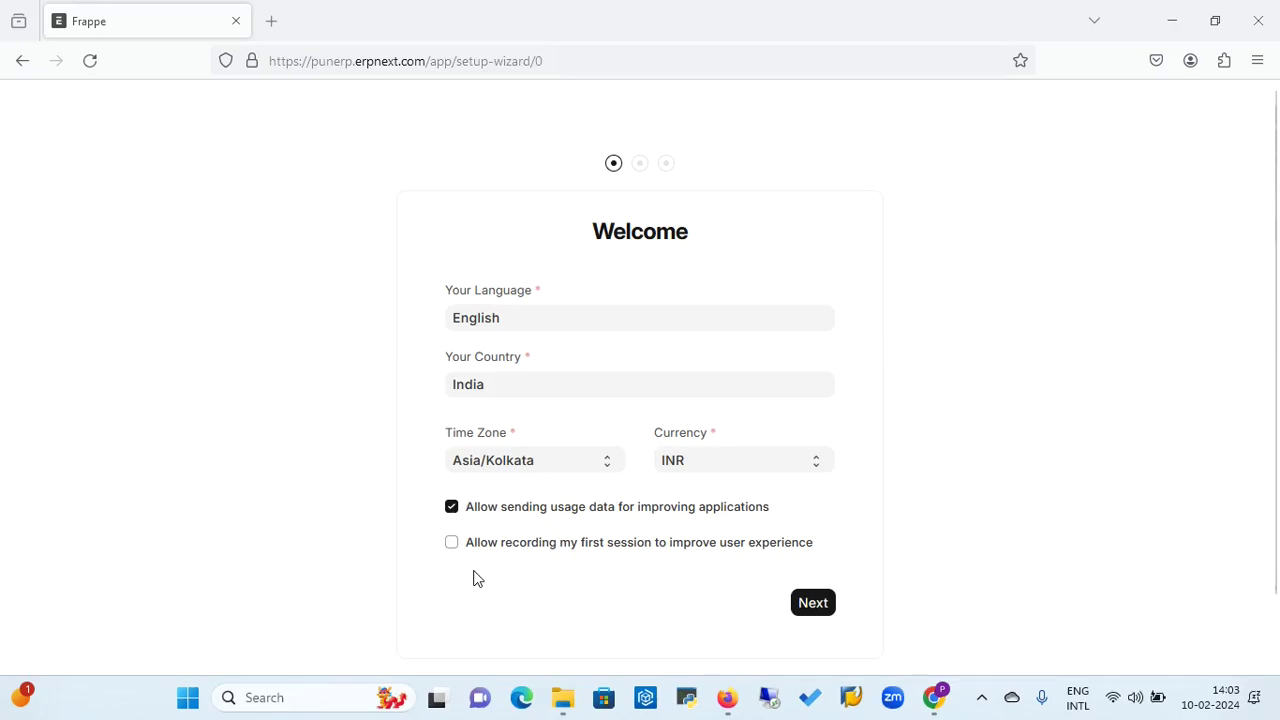
Accept English, India, Asia/Kolkata and INR on the Welcome step and continue.
click(820, 606)
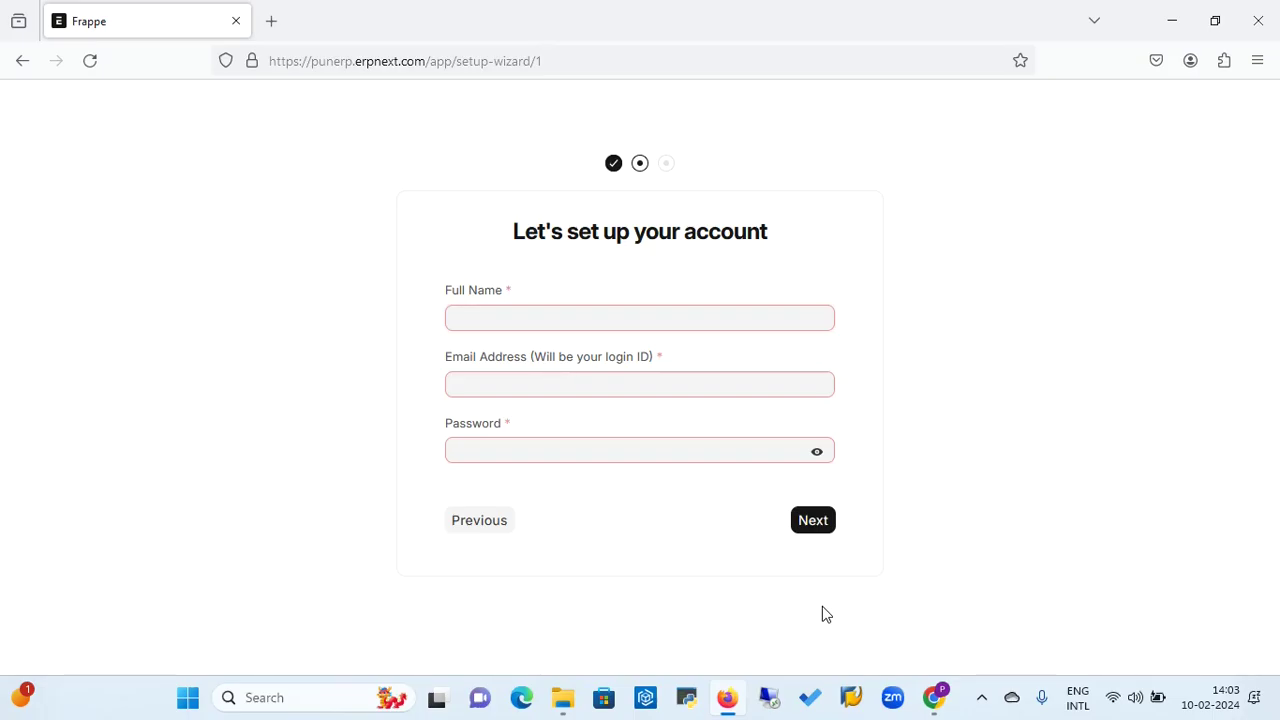
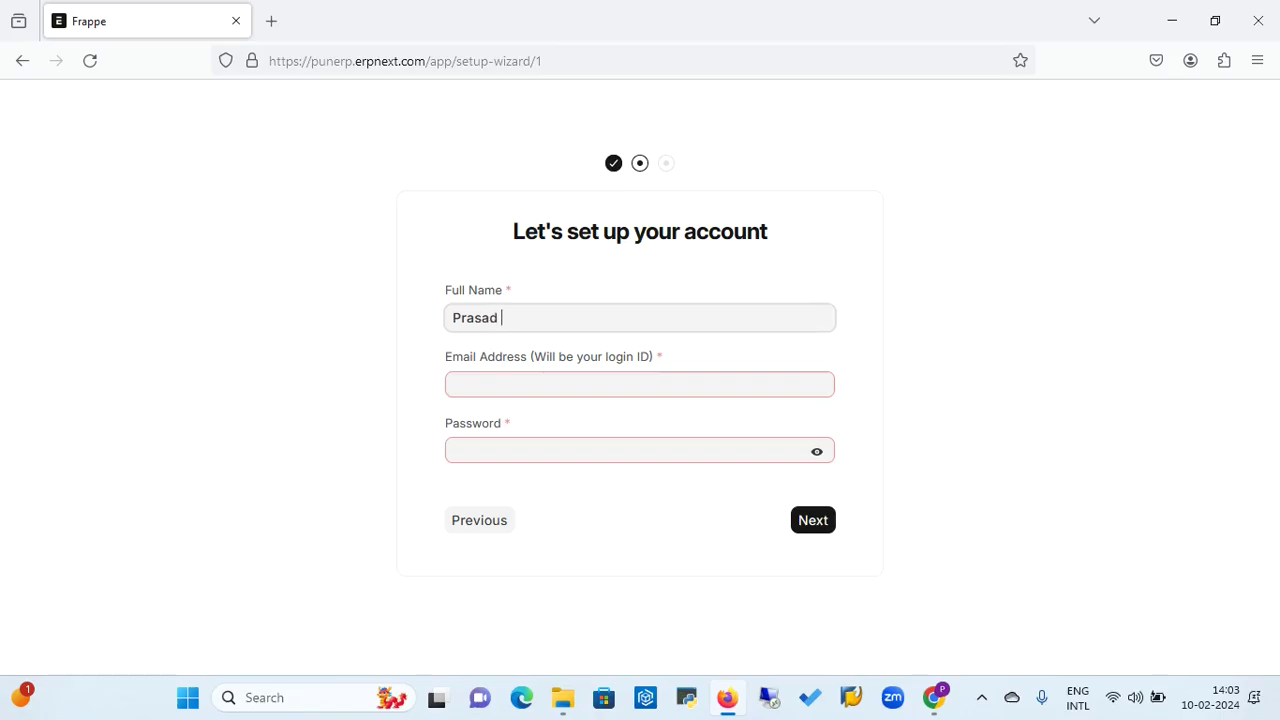
Type the user's full name, autofill login e-mail and password from a saved login, and continue.
click(629, 386)
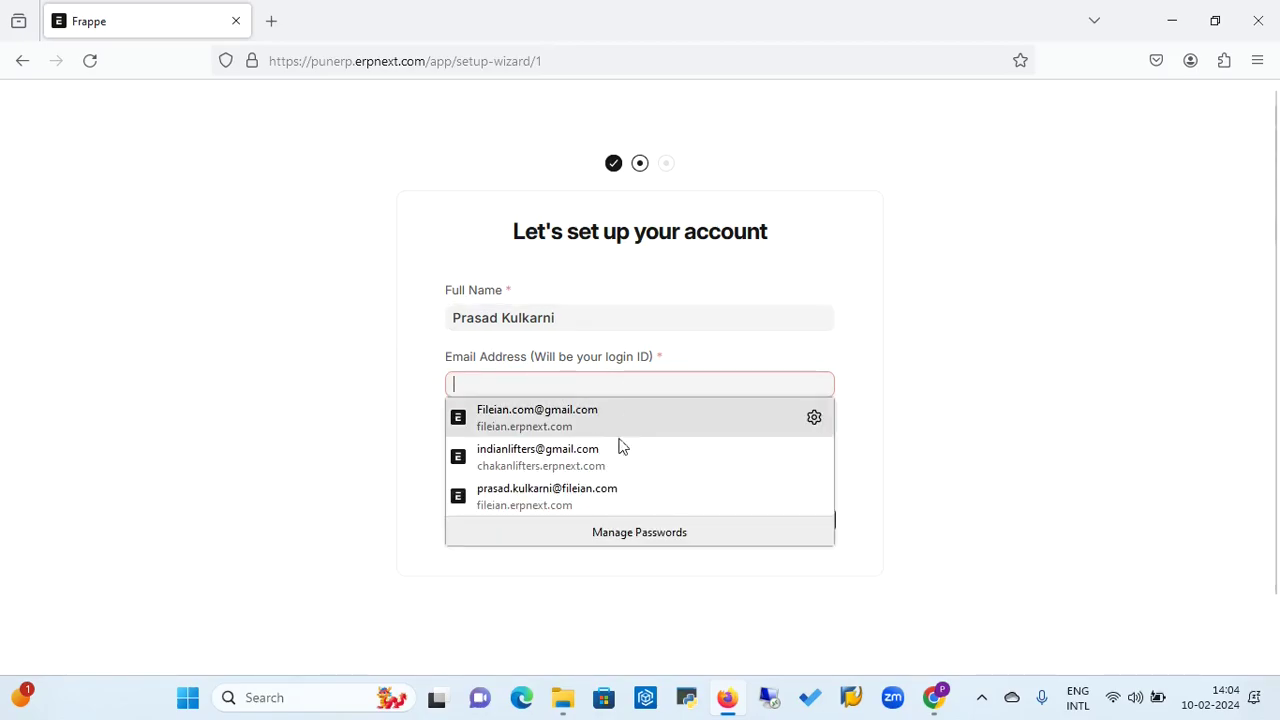
click(568, 494)
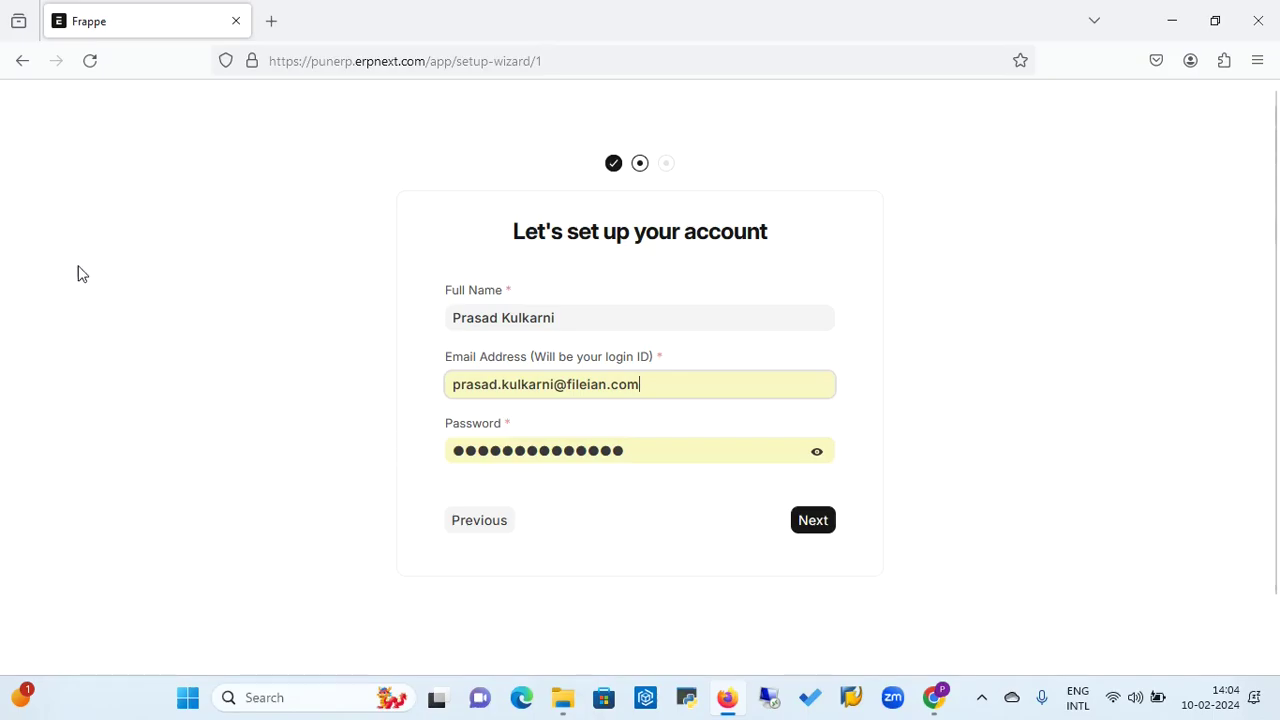
click(44, 256)
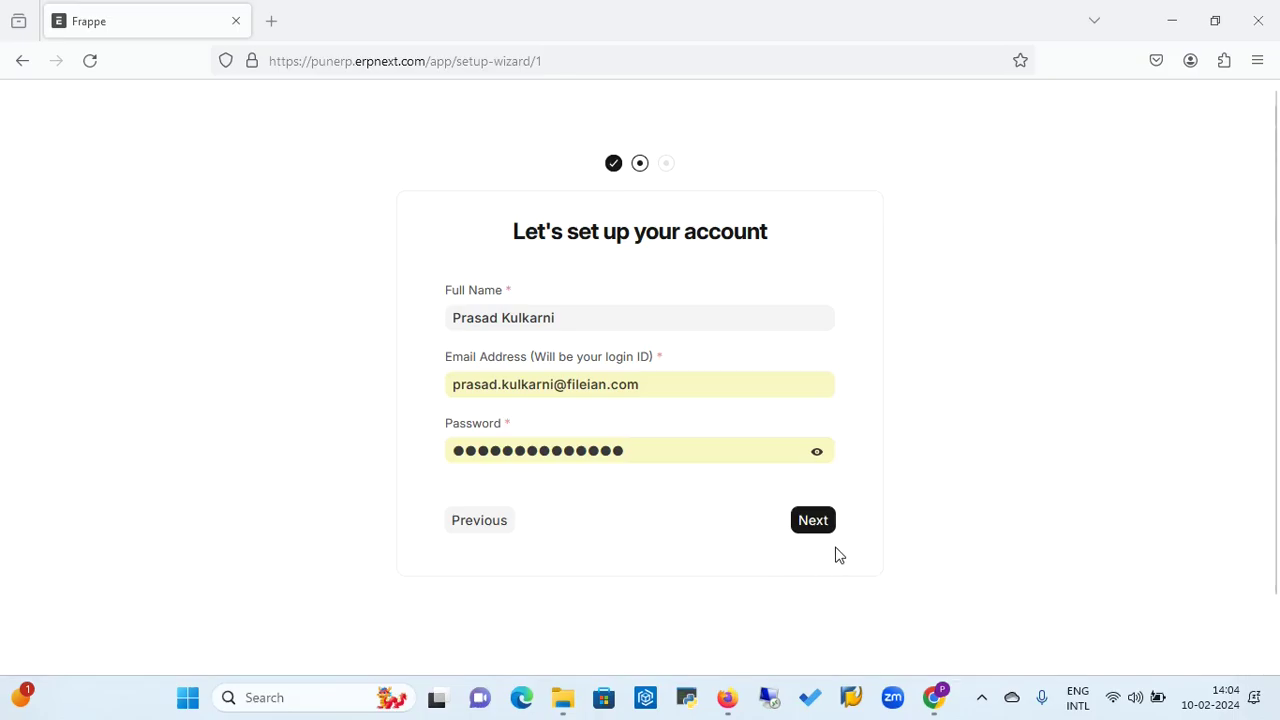
click(813, 521)
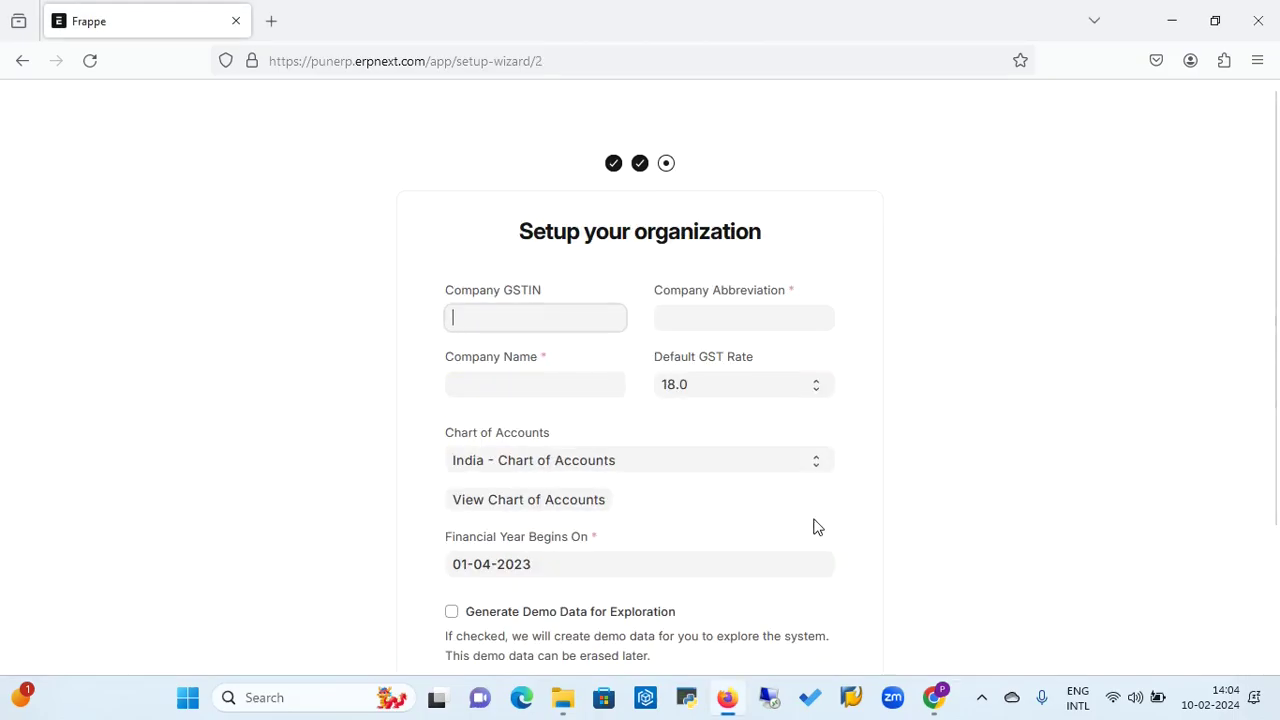
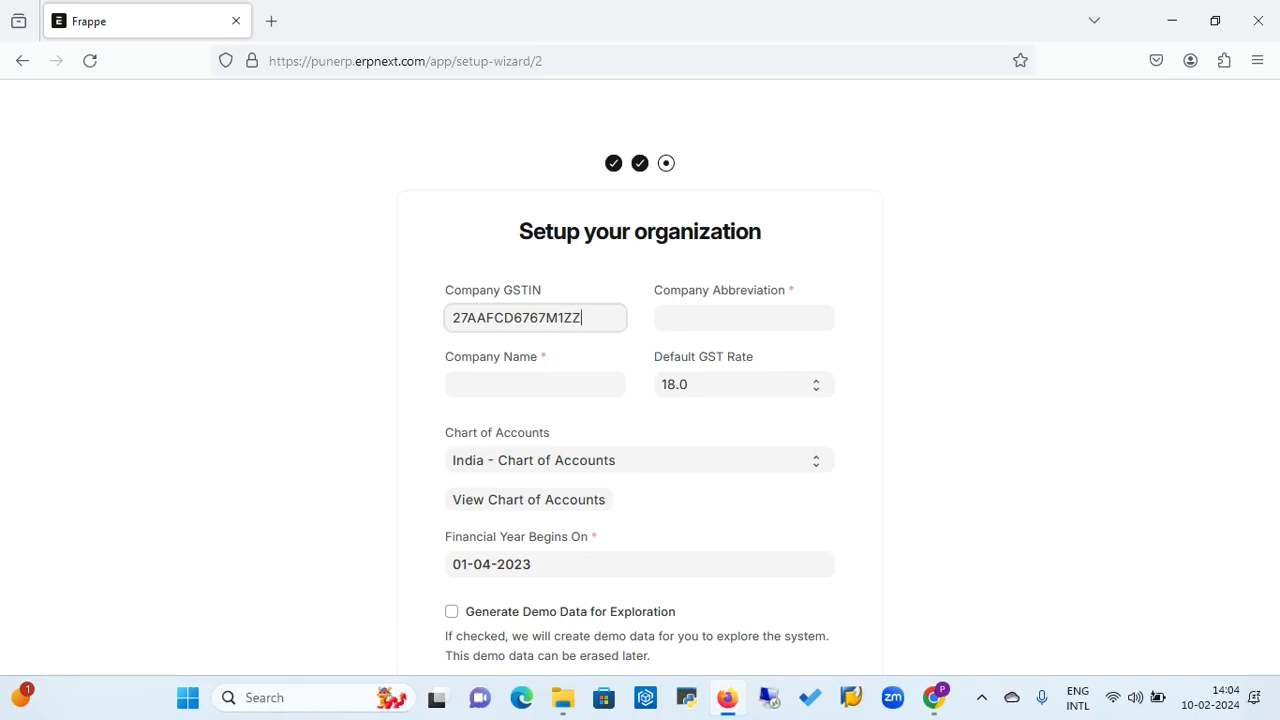
Type the company's GSTIN into Company GSTIN and move to the Company Name field.
click(535, 384)
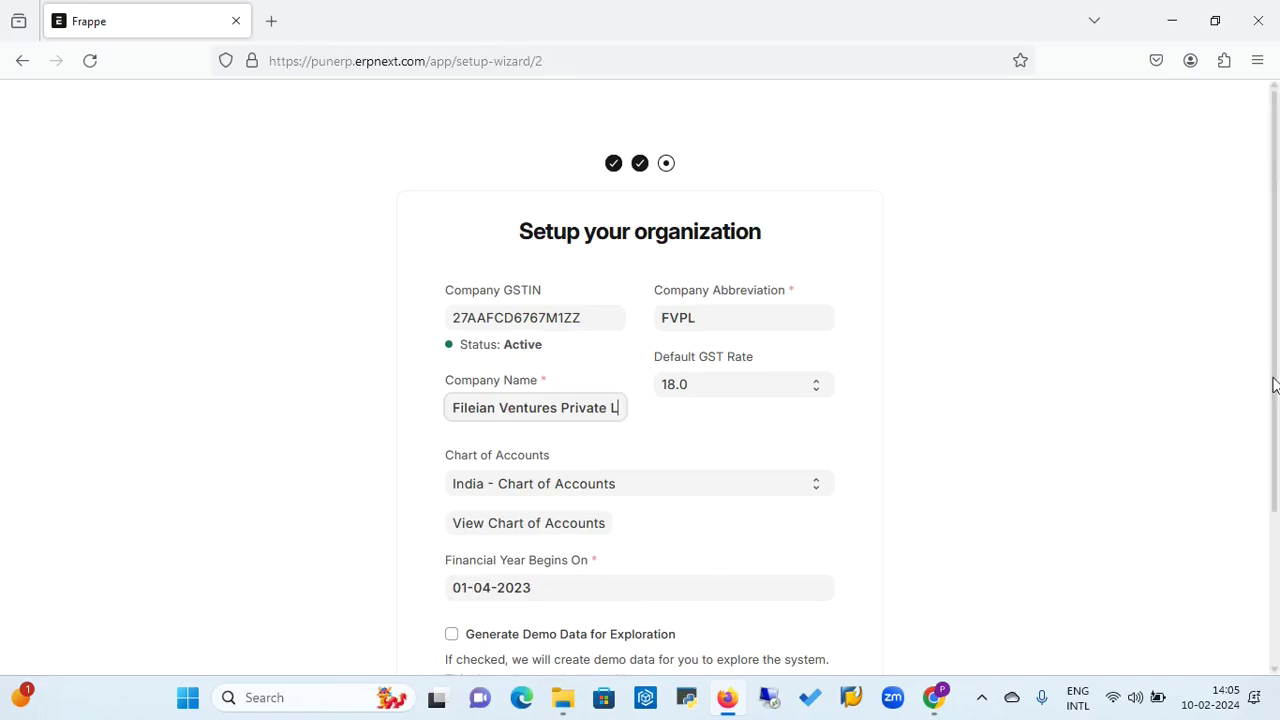
Tick Generate Demo Data for Exploration and click Complete Setup.
scroll(1276, 440, down, 1)
scroll(1276, 440, down, 2)
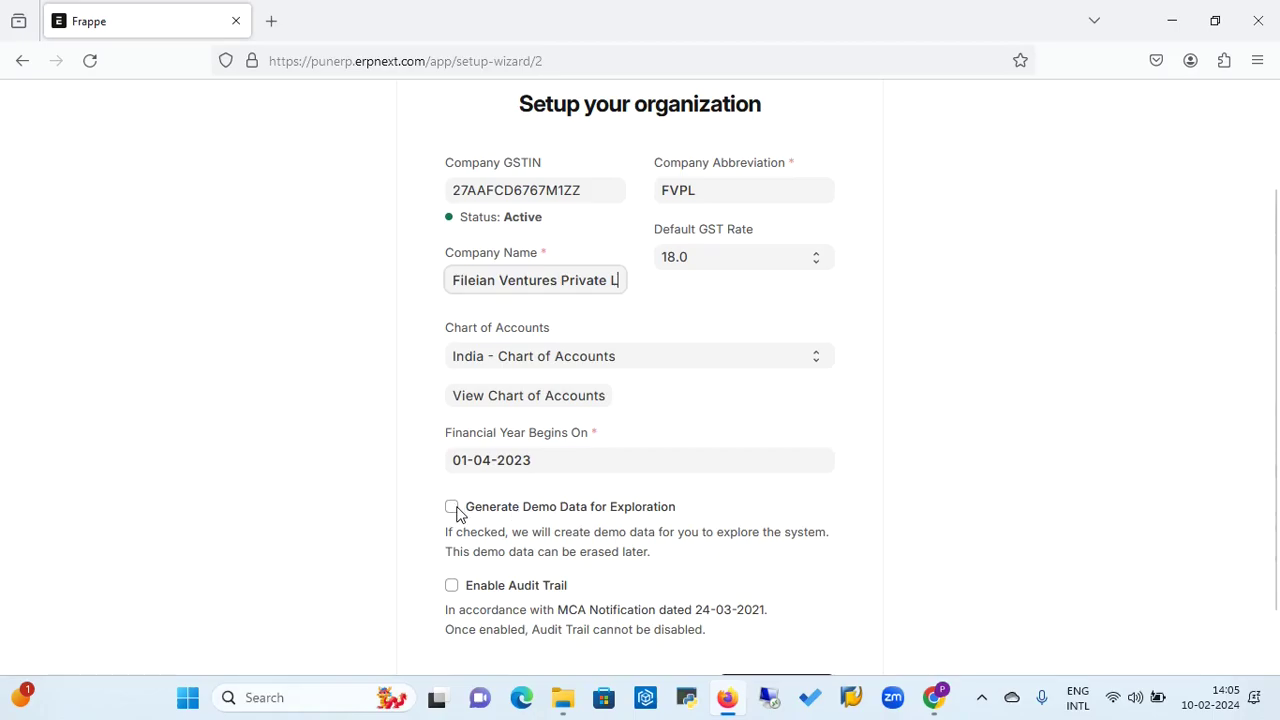
click(452, 507)
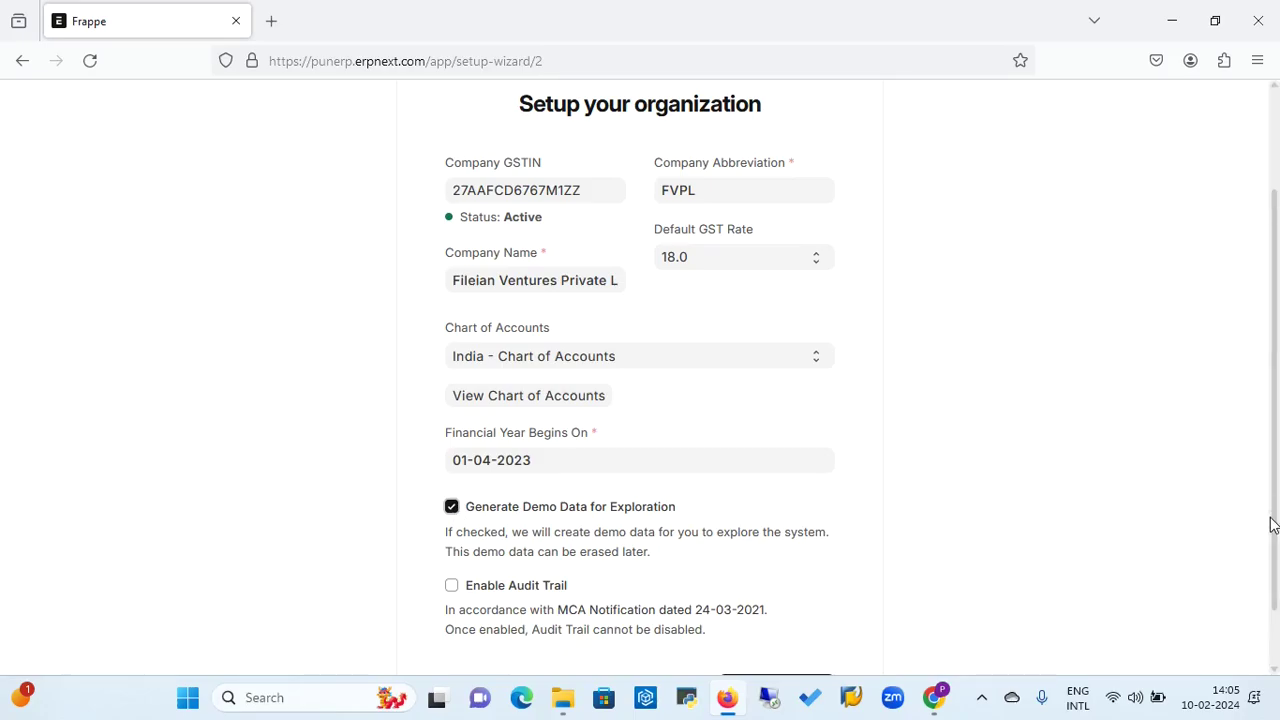
drag(1272, 525, 1266, 560)
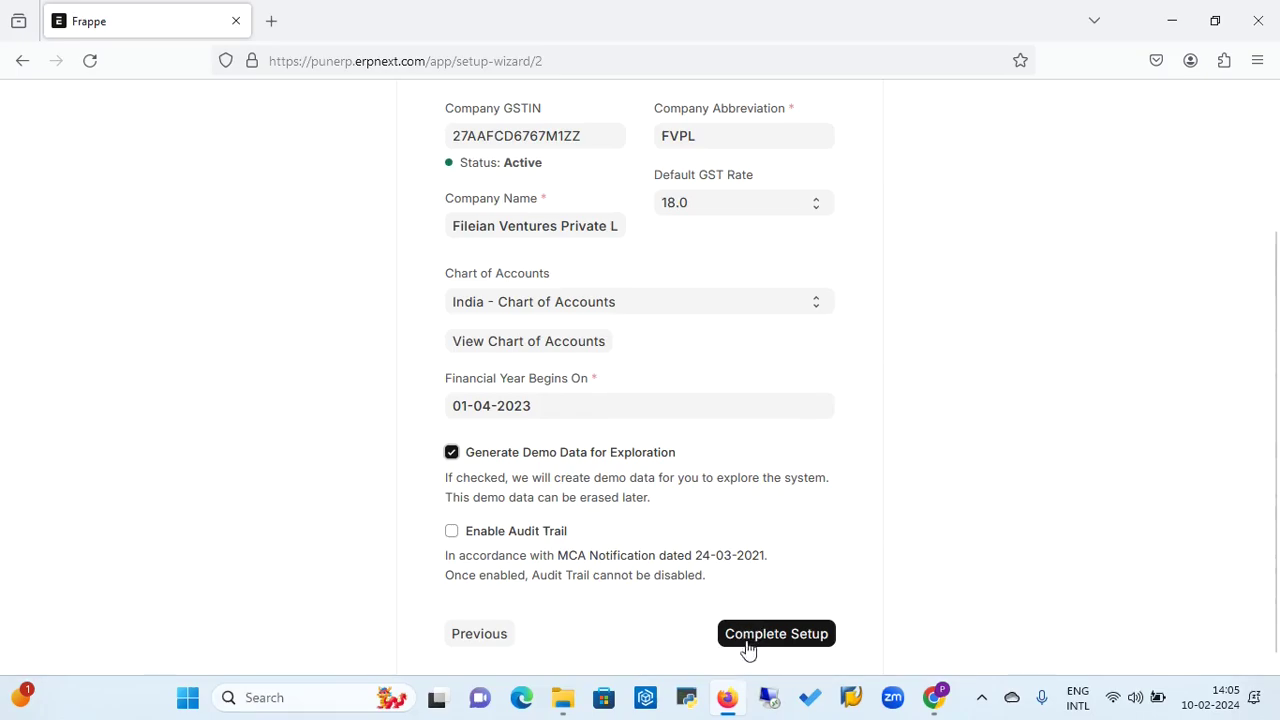
click(792, 641)
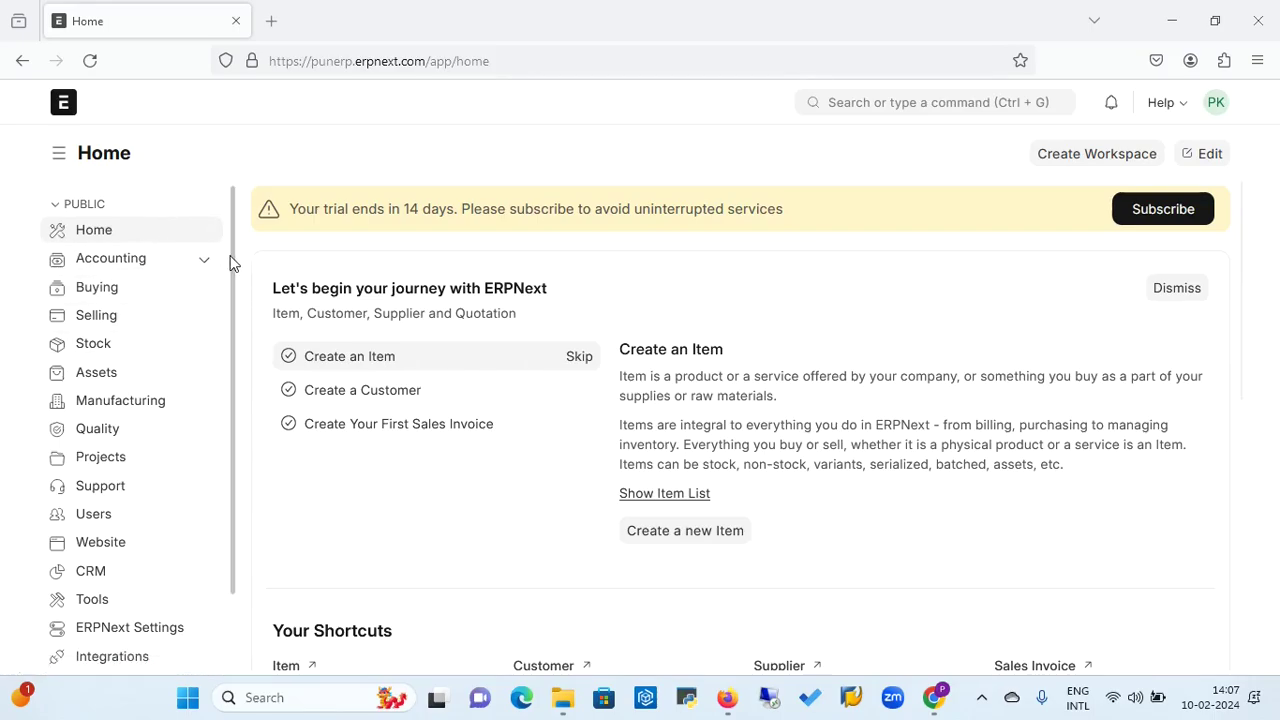
drag(234, 268, 237, 184)
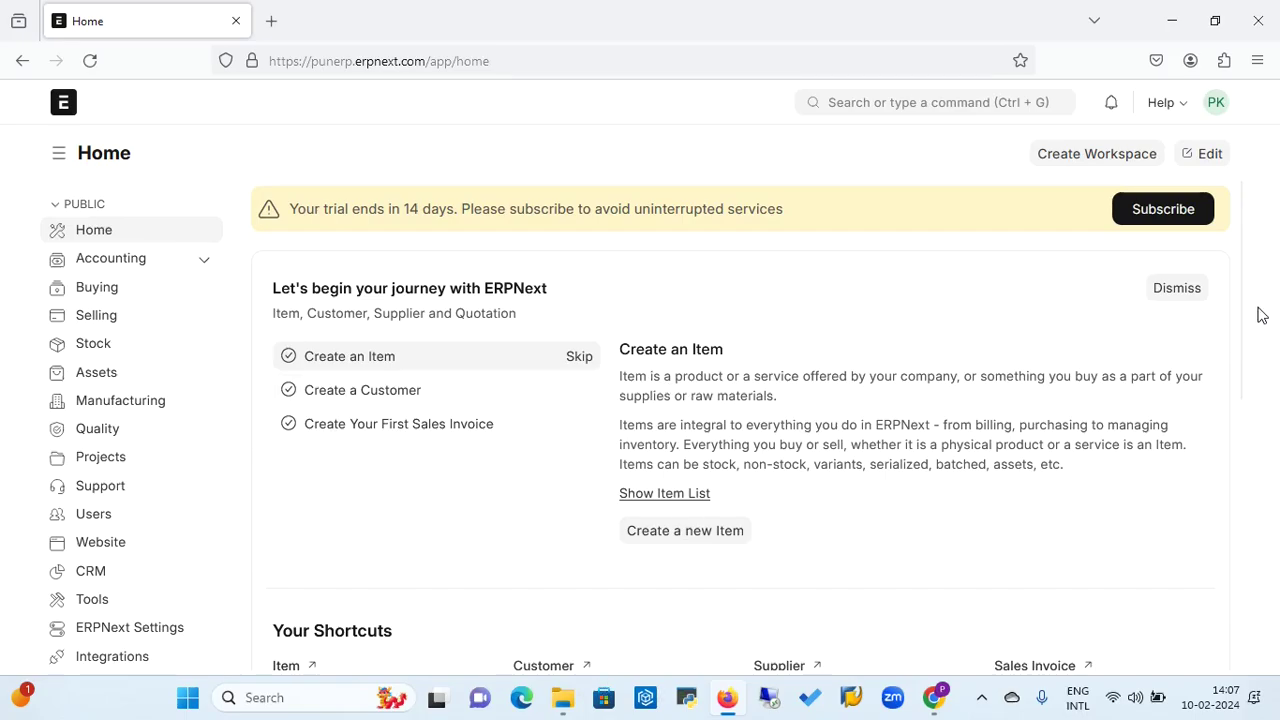
drag(1246, 303, 1257, 512)
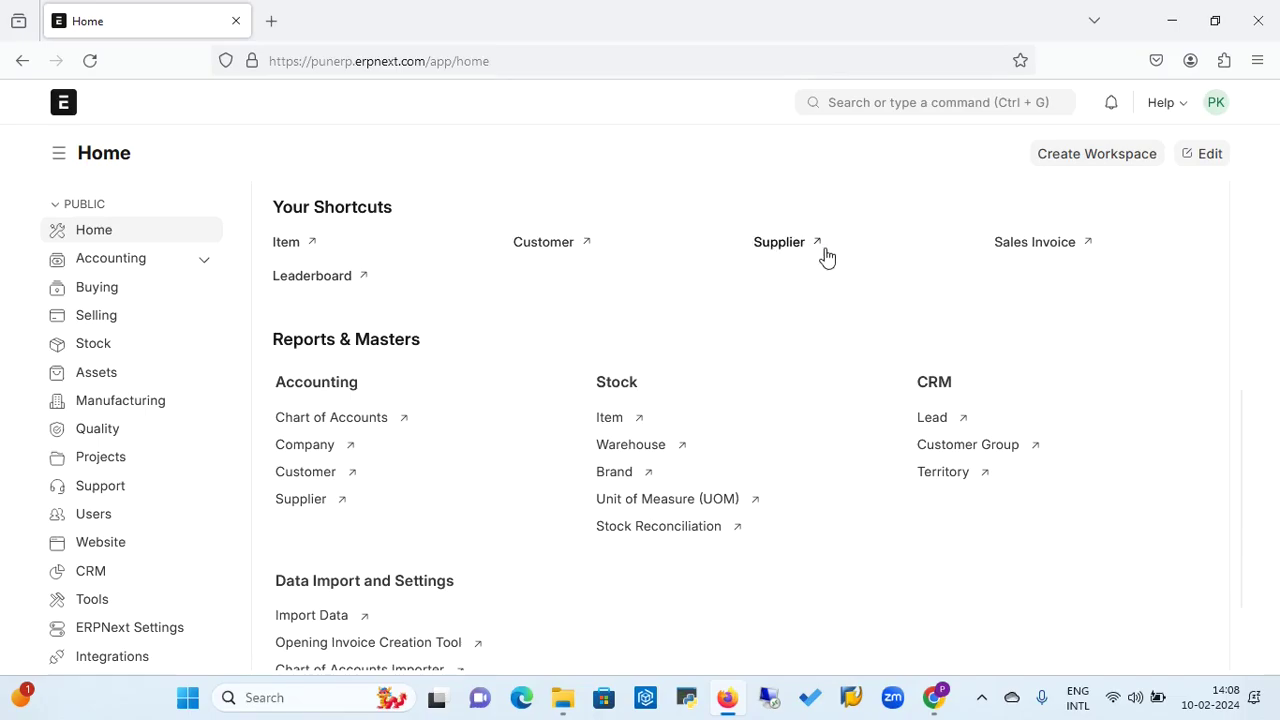
Open the Item list of 10 demo items, then the Camera item SKU010.
click(290, 248)
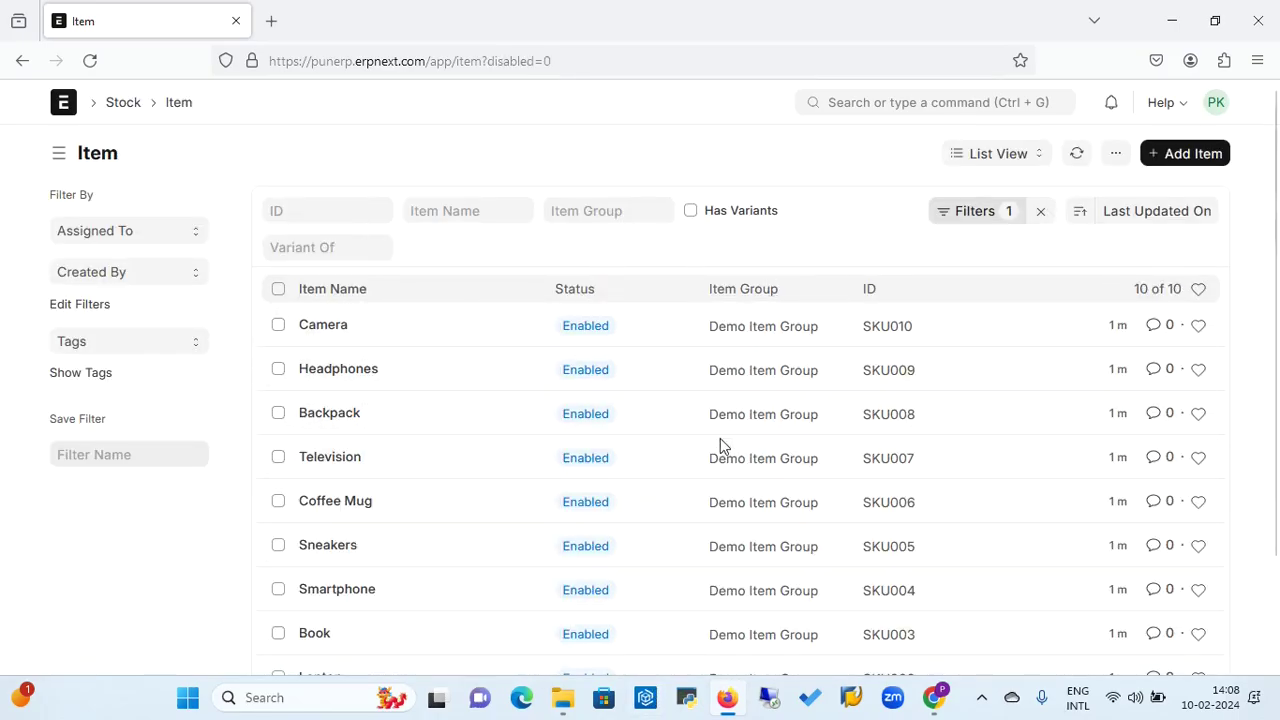
click(330, 330)
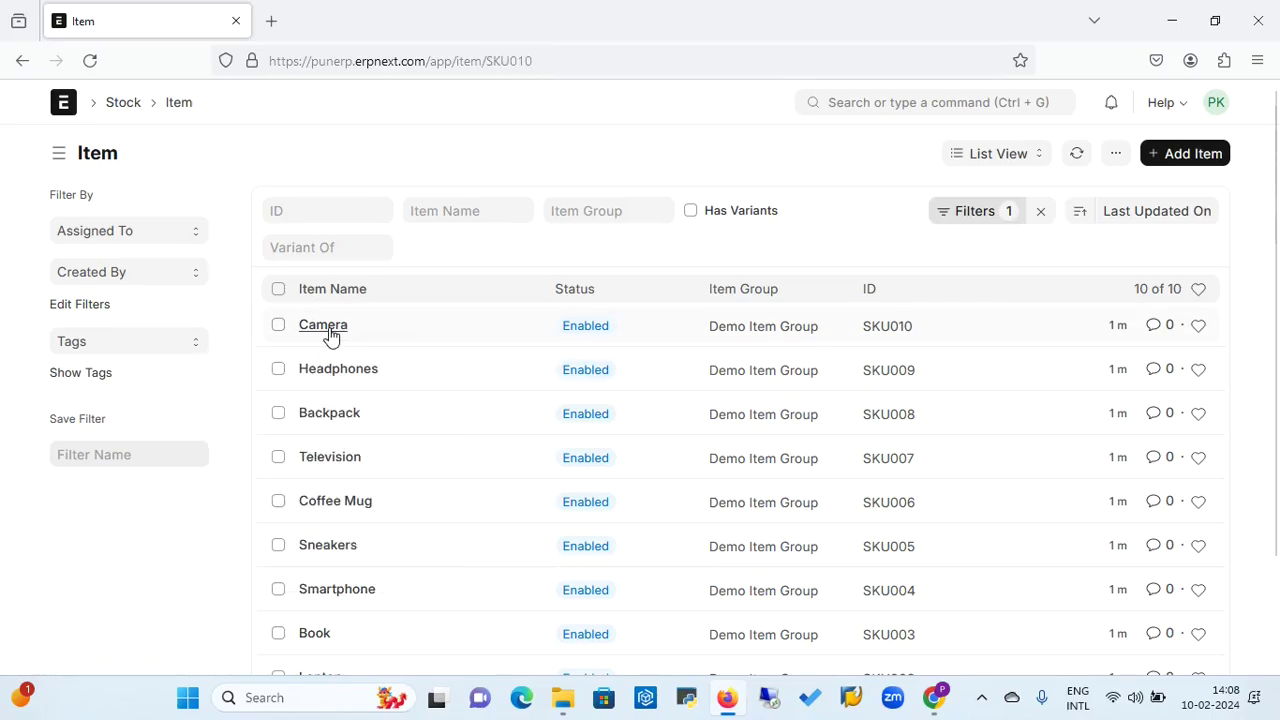